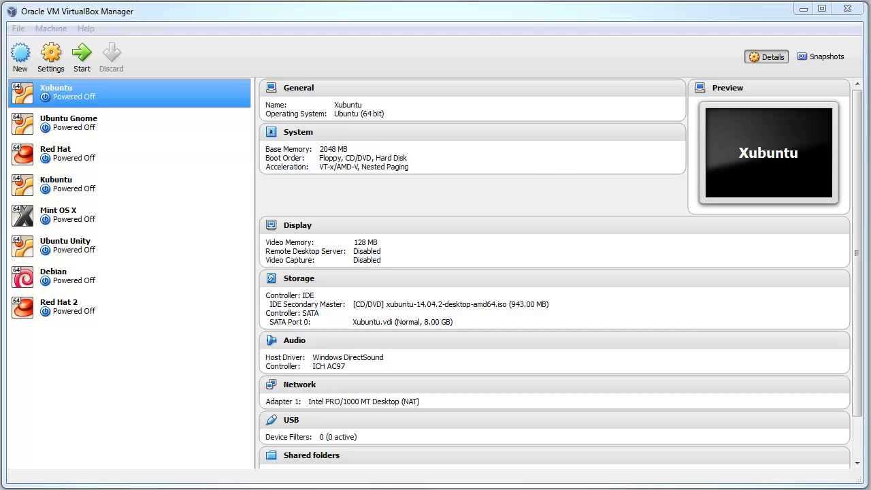
Name the new machine 'Debian (2)', keeping type Linux and version Debian (64 bit)
{"action": "left_click", "coordinate": [17, 63]}
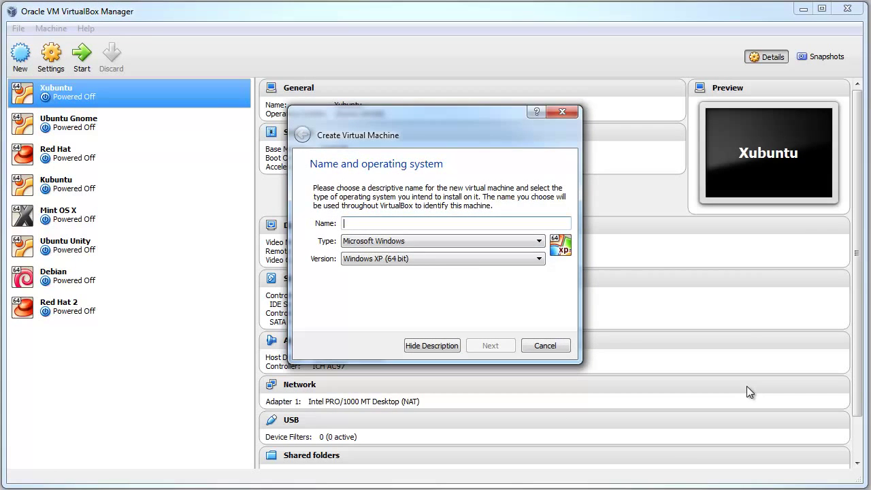
{"action": "type", "text": "Debian (2"}
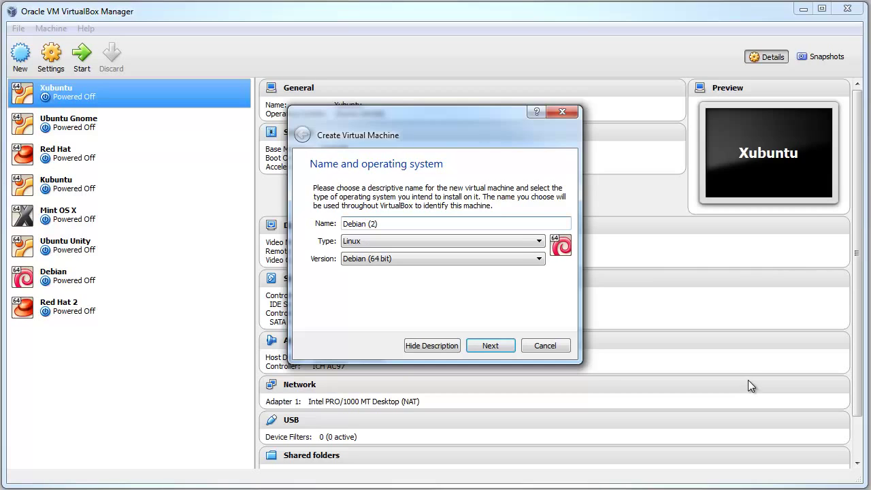
{"action": "left_click", "coordinate": [515, 242]}
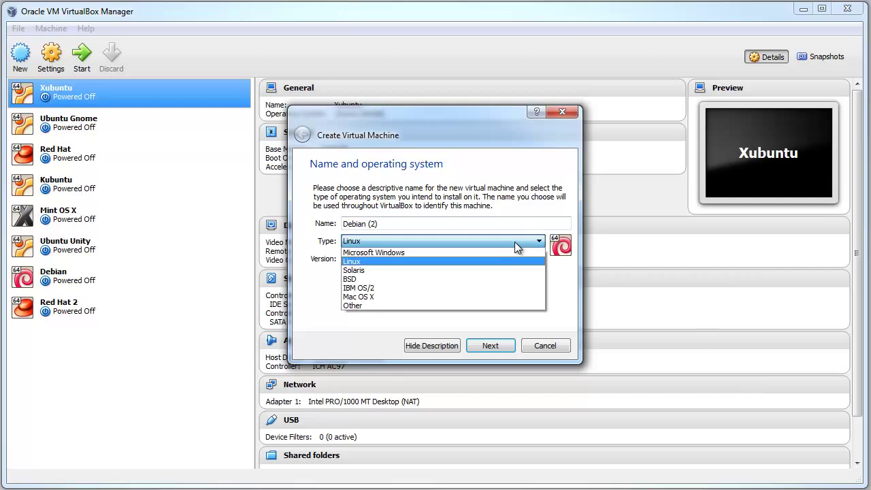
{"action": "left_click", "coordinate": [515, 245]}
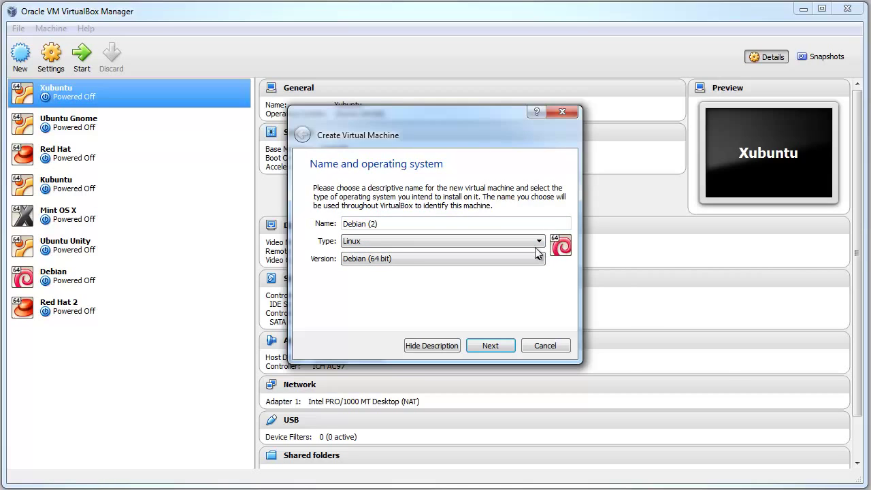
{"action": "double_click", "coordinate": [368, 224]}
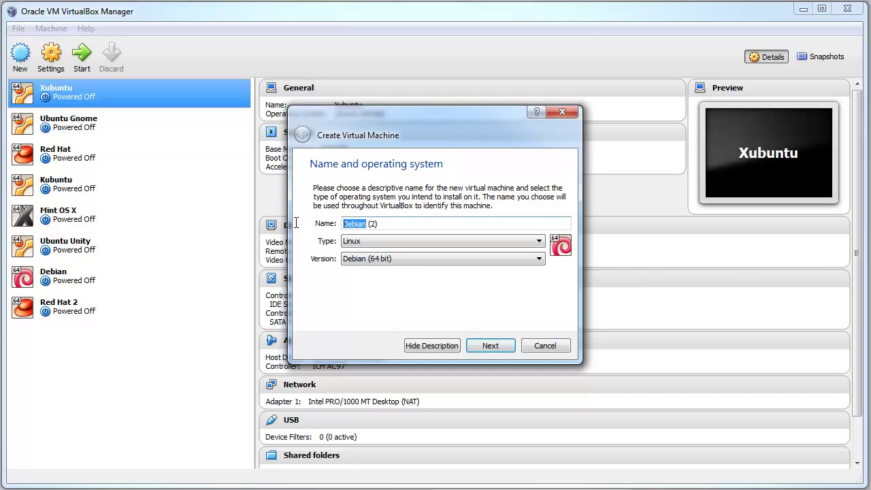
{"action": "left_click", "coordinate": [415, 258]}
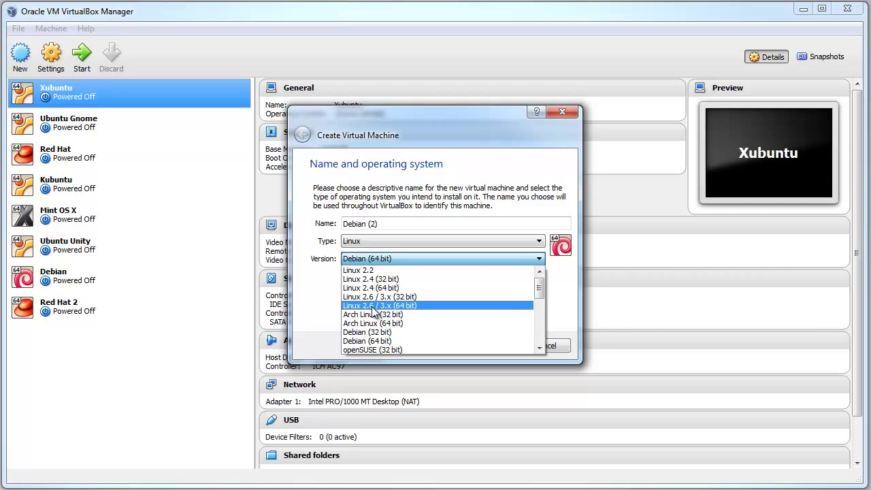
{"action": "left_click", "coordinate": [381, 340]}
Raise the machine's memory from 512 MB to 2048 MB and continue to the hard drive page
{"action": "left_click", "coordinate": [490, 347]}
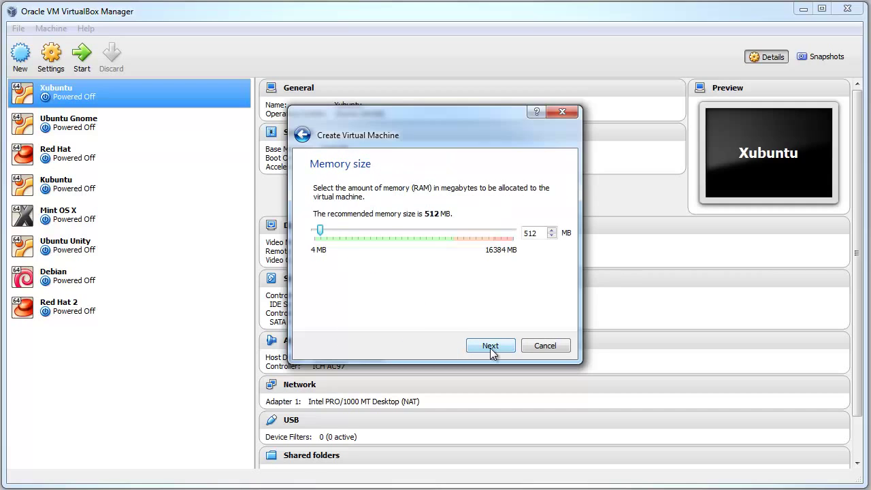
{"action": "double_click", "coordinate": [530, 233]}
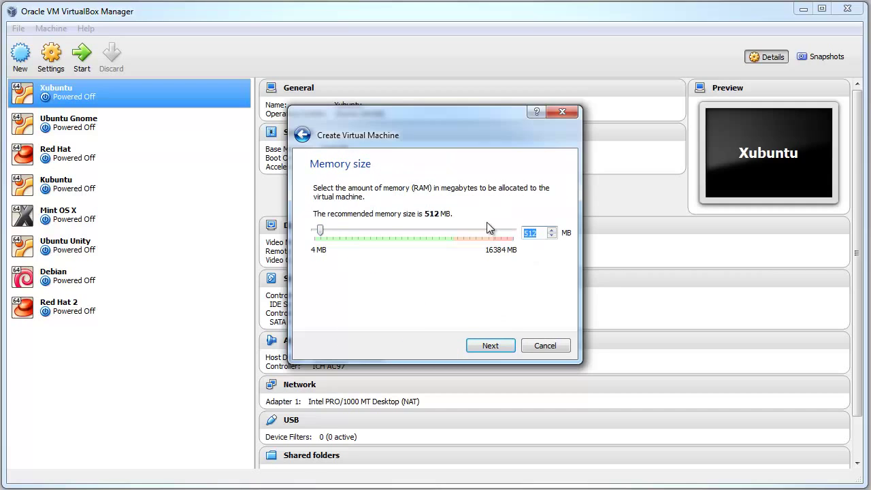
{"action": "type", "text": "2048"}
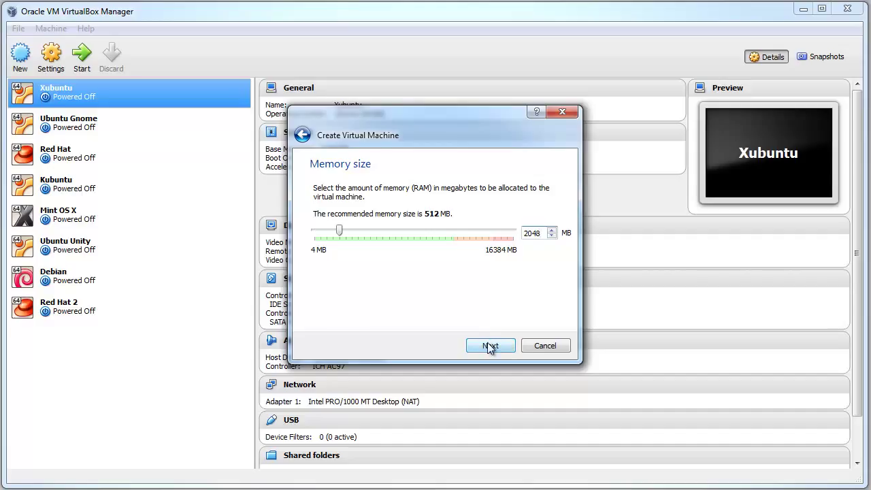
{"action": "left_click_drag", "start_coordinate": [404, 124], "coordinate": [403, 138]}
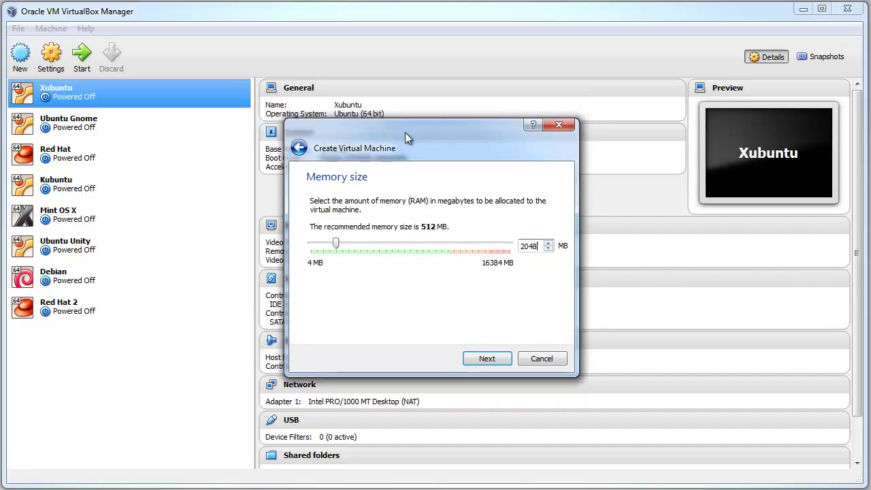
{"action": "left_click", "coordinate": [483, 362]}
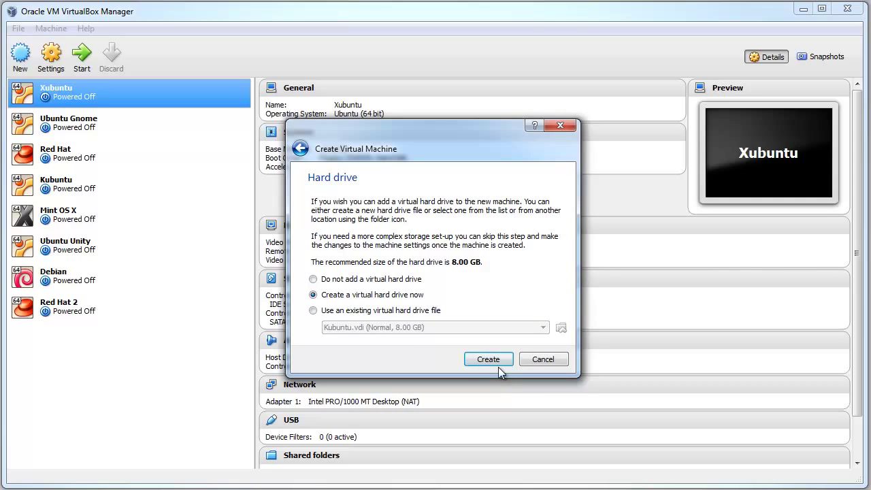
Create a dynamically allocated 10 GB VDI disk, completing the Debian (2) machine
{"action": "left_click", "coordinate": [480, 357]}
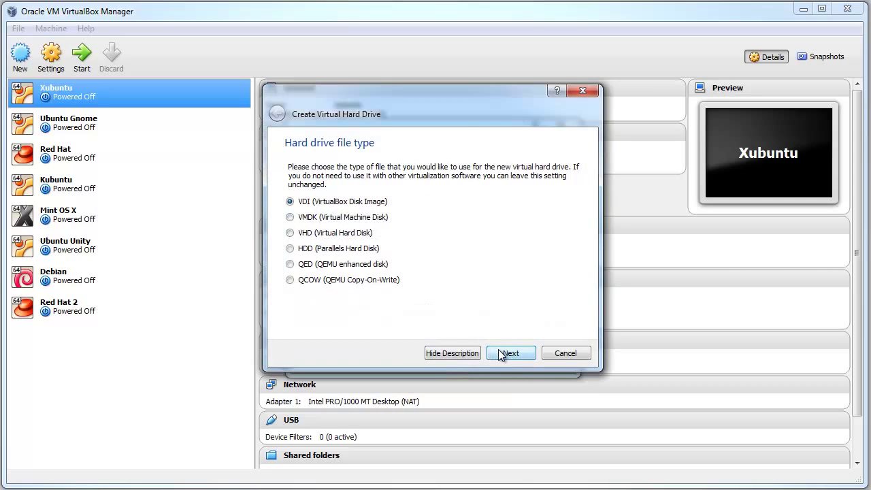
{"action": "left_click", "coordinate": [501, 355]}
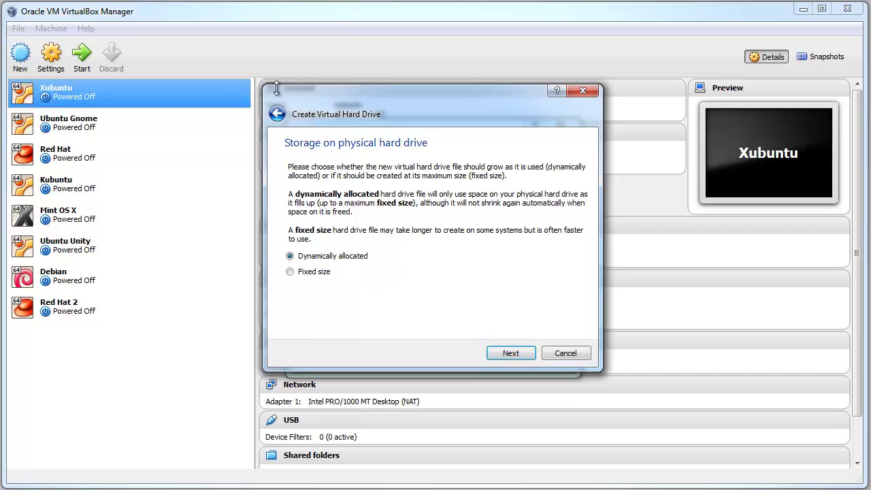
{"action": "left_click", "coordinate": [511, 355]}
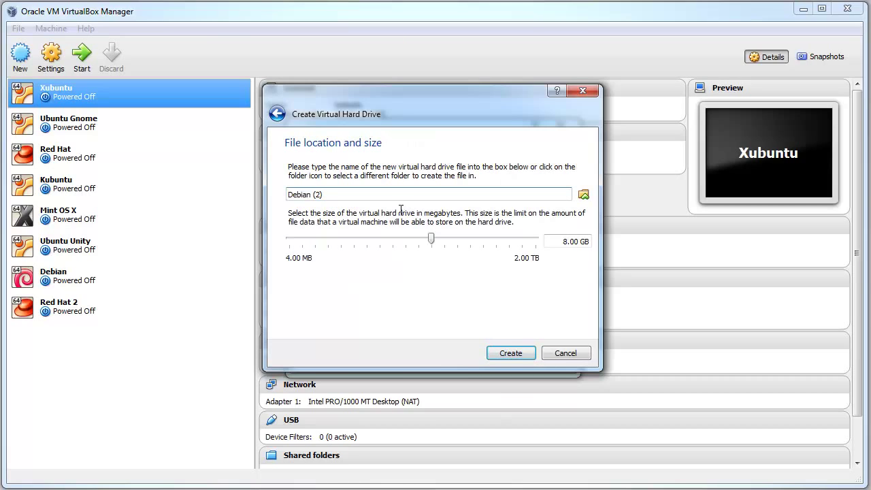
{"action": "double_click", "coordinate": [567, 240]}
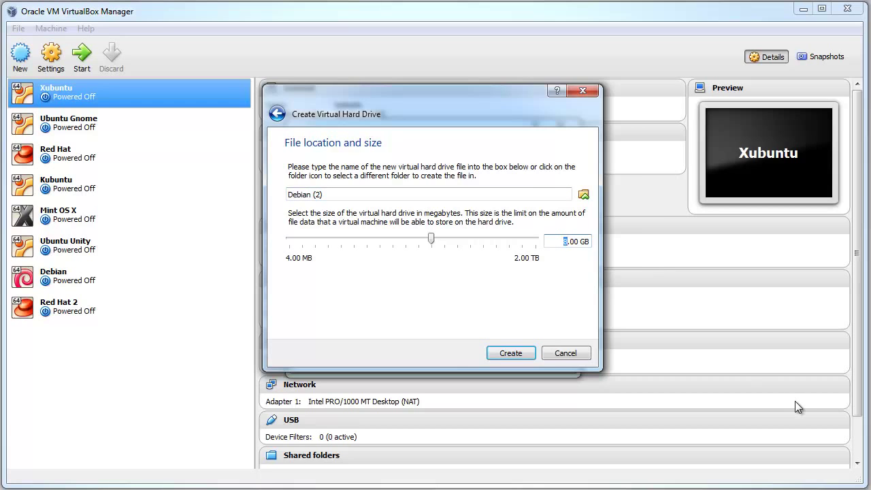
{"action": "type", "text": "10"}
{"action": "left_click", "coordinate": [511, 352]}
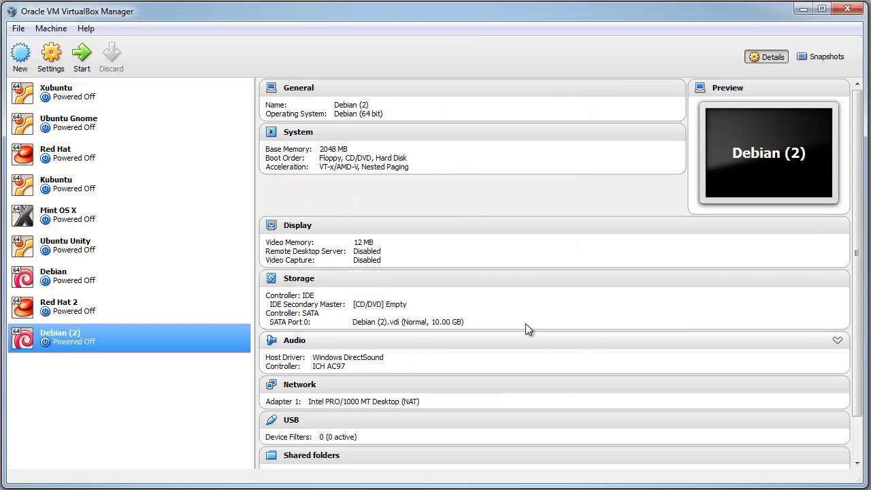
Open Debian (2)'s Settings on the System page, toggling Enable EFI on and back off
{"action": "mouse_move", "coordinate": [858, 252]}
{"action": "left_mouse_down"}
{"action": "mouse_move", "coordinate": [858, 294]}
{"action": "mouse_move", "coordinate": [858, 250]}
{"action": "left_mouse_up"}
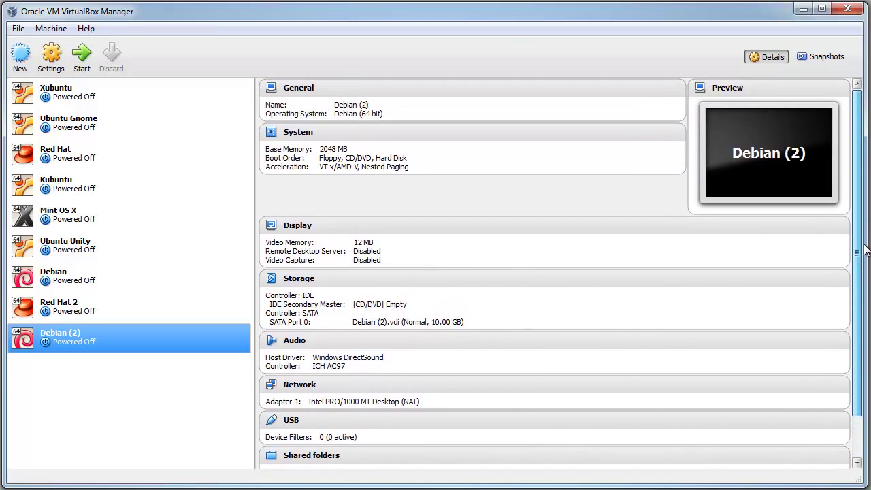
{"action": "right_click", "coordinate": [159, 342]}
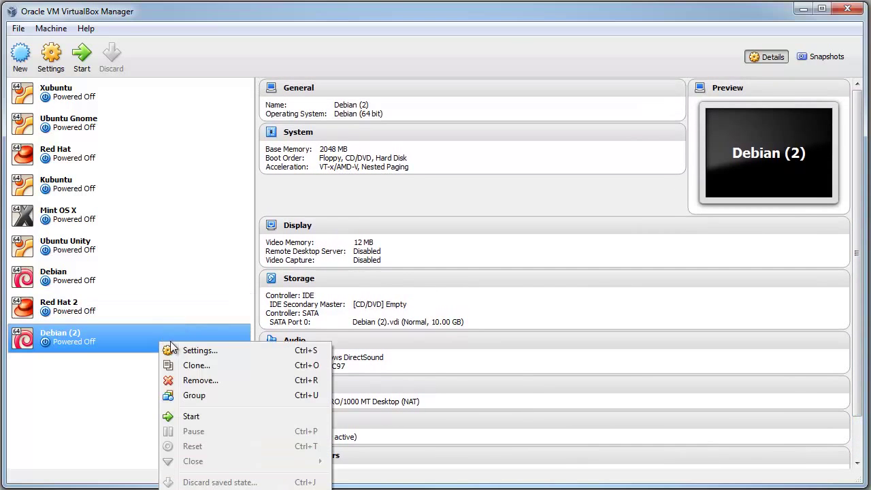
{"action": "left_click", "coordinate": [215, 351]}
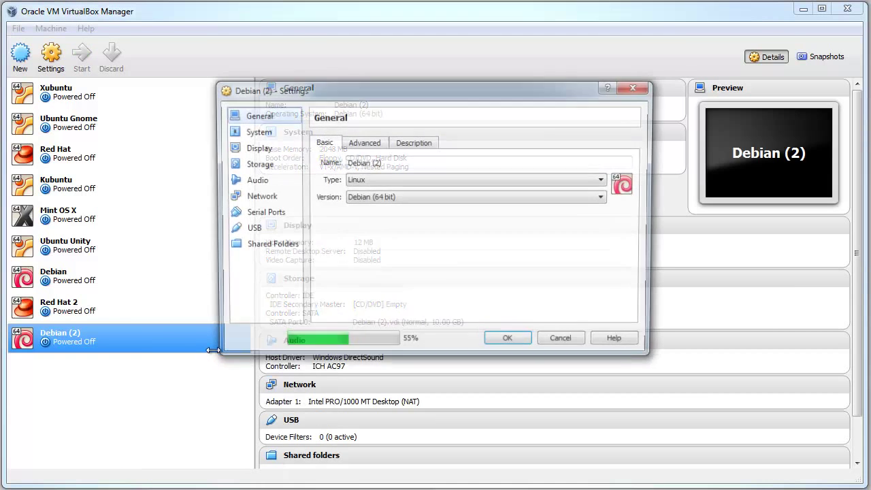
{"action": "left_click", "coordinate": [271, 137]}
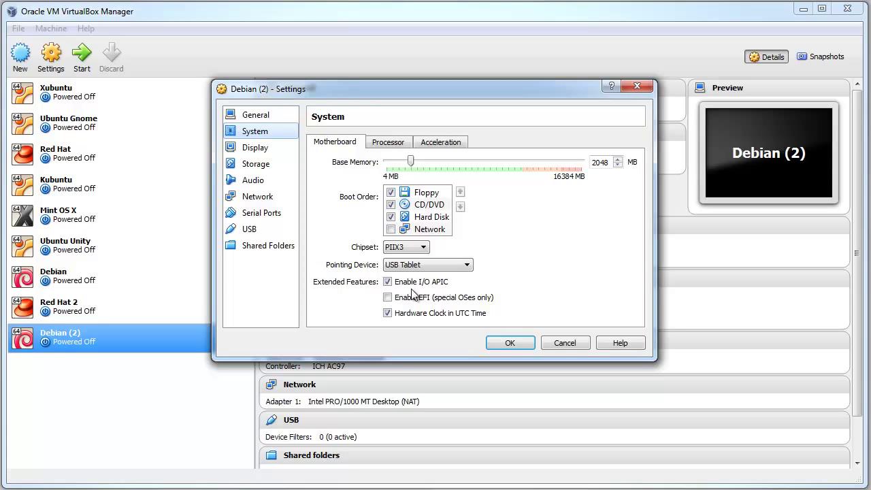
{"action": "left_click", "coordinate": [413, 301]}
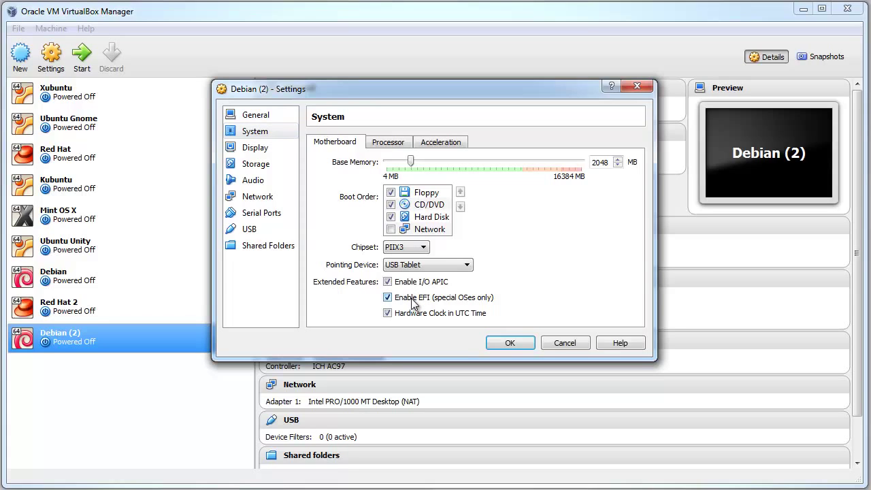
{"action": "left_click", "coordinate": [413, 302]}
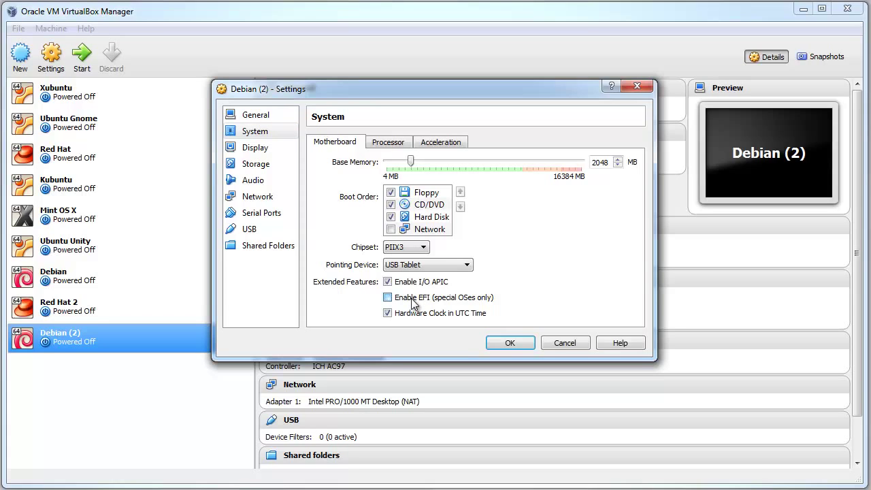
On the Storage page, inspect the SATA controller and Debian (2).vdi, then choose Add Hard Disk
{"action": "left_click", "coordinate": [271, 158]}
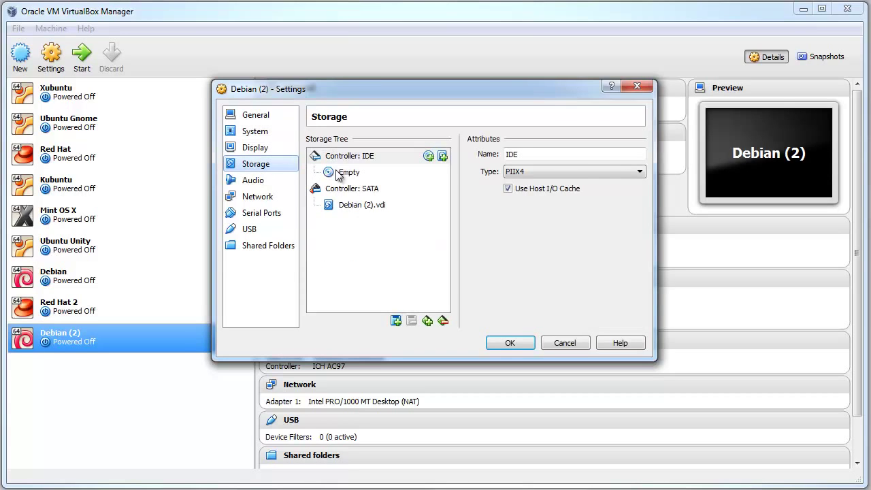
{"action": "left_click", "coordinate": [361, 206]}
{"action": "left_click", "coordinate": [360, 192]}
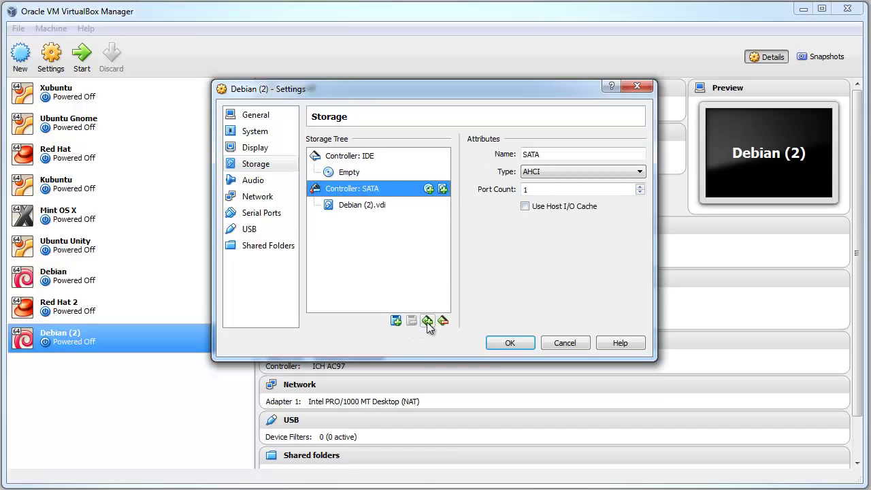
{"action": "left_click", "coordinate": [367, 206]}
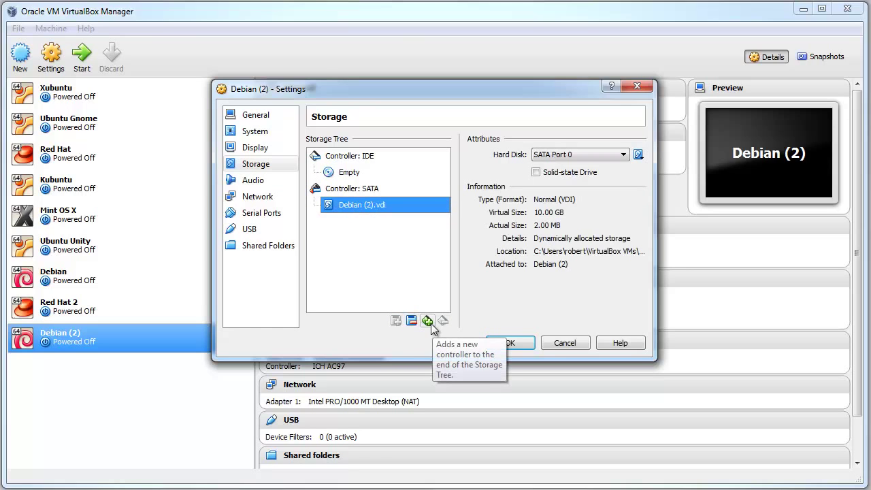
{"action": "right_click", "coordinate": [360, 190]}
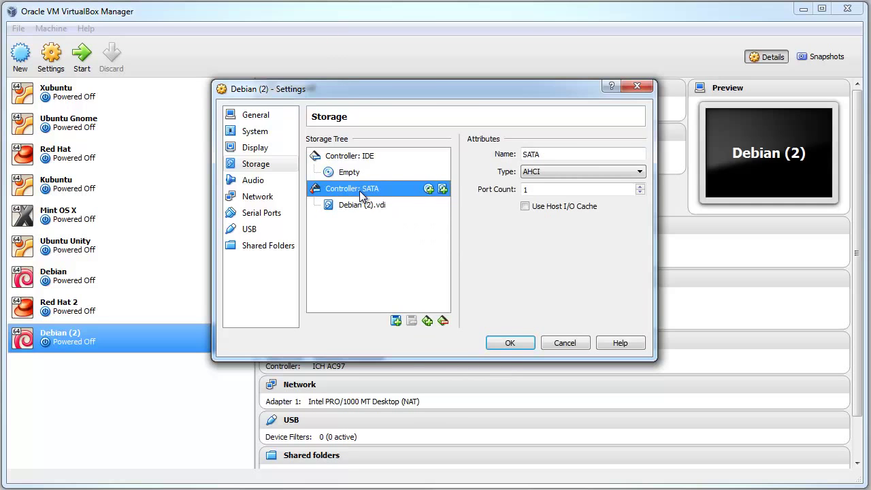
{"action": "left_click", "coordinate": [411, 216]}
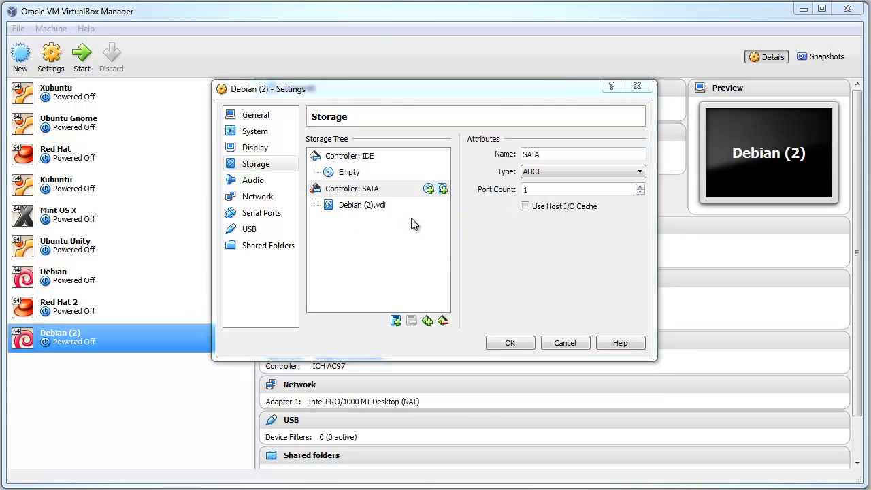
Create NewVirtualDisk1 as a dynamically allocated 10 GB VDI on the SATA controller
{"action": "left_click", "coordinate": [386, 257]}
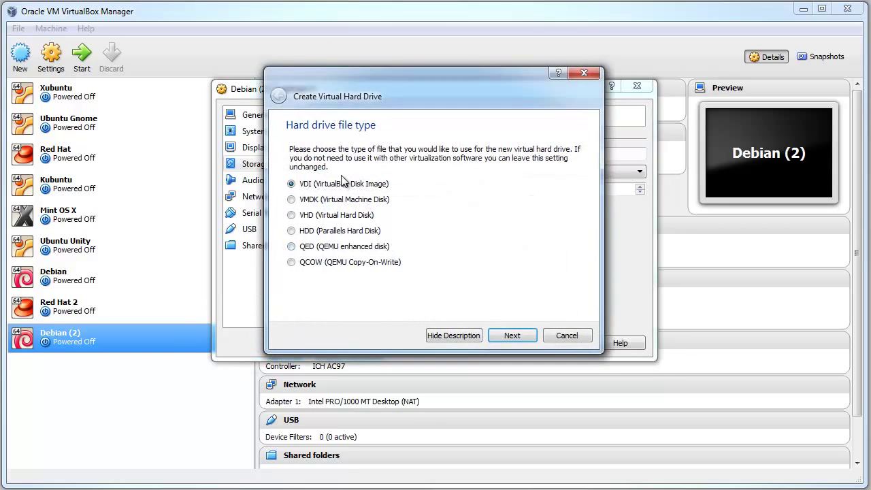
{"action": "left_click", "coordinate": [516, 333]}
{"action": "left_click", "coordinate": [516, 333]}
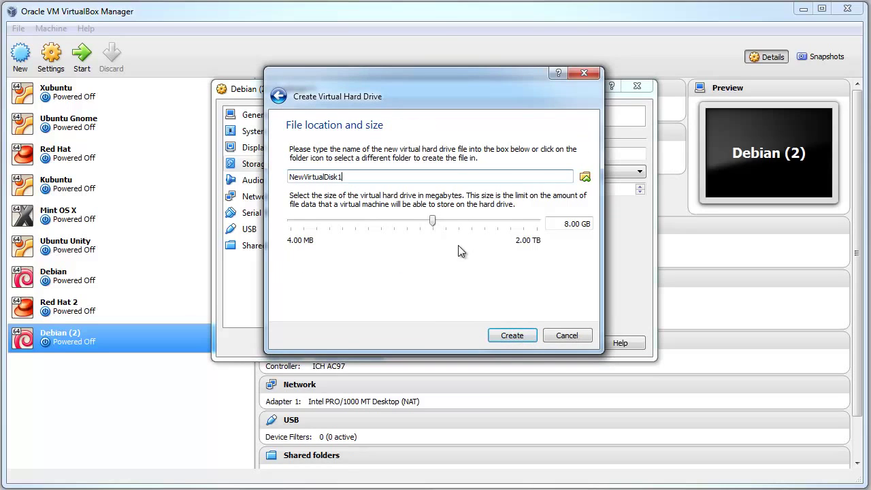
{"action": "left_click", "coordinate": [566, 224]}
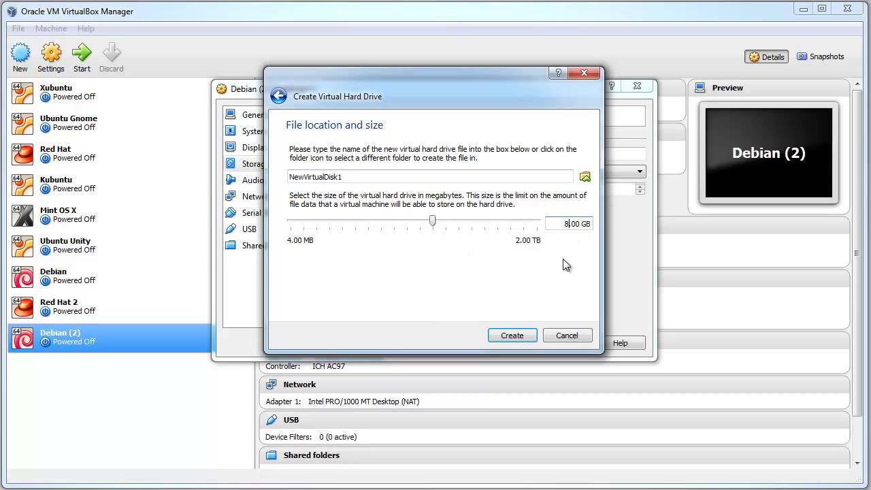
{"action": "key", "text": "BackSpace"}
{"action": "type", "text": "10"}
{"action": "left_click", "coordinate": [526, 340]}
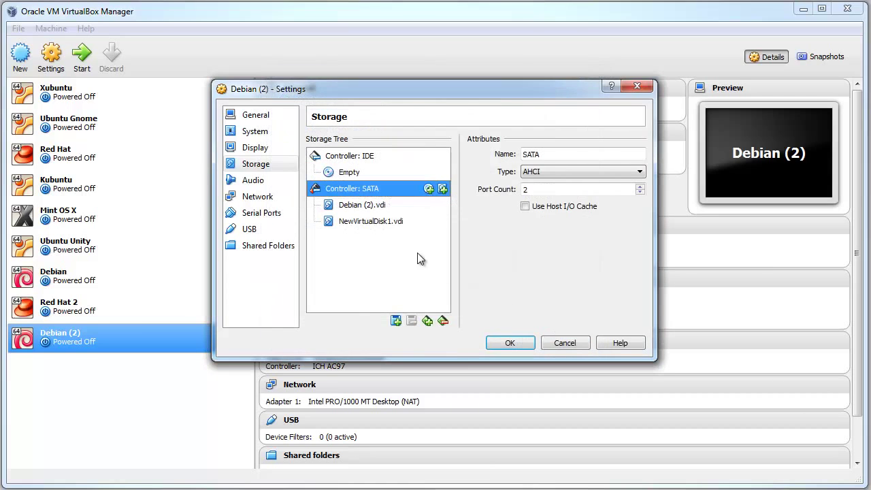
Check NewVirtualDisk1.vdi without removing it, then save and close the Debian (2) settings
{"action": "left_click", "coordinate": [389, 221]}
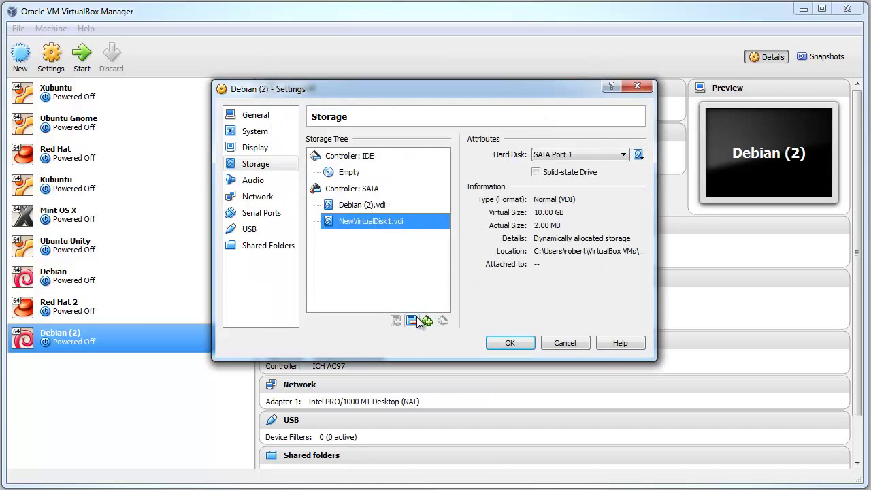
{"action": "right_click", "coordinate": [395, 225]}
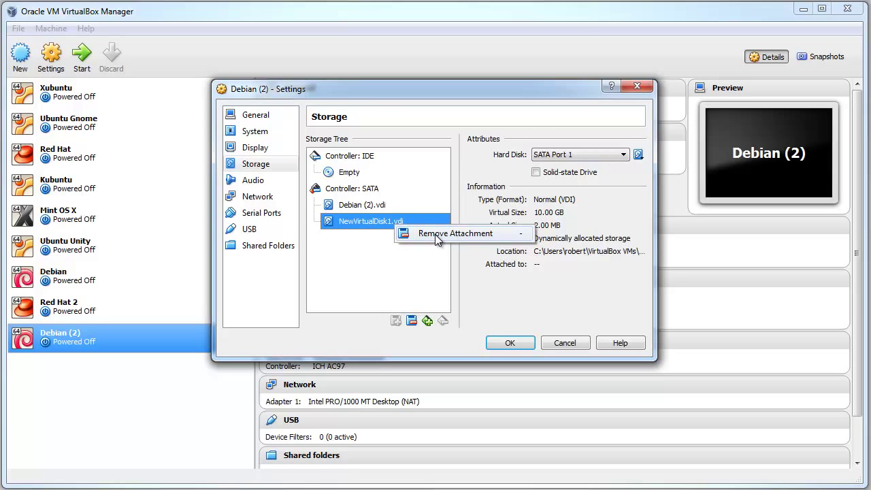
{"action": "left_click", "coordinate": [468, 165]}
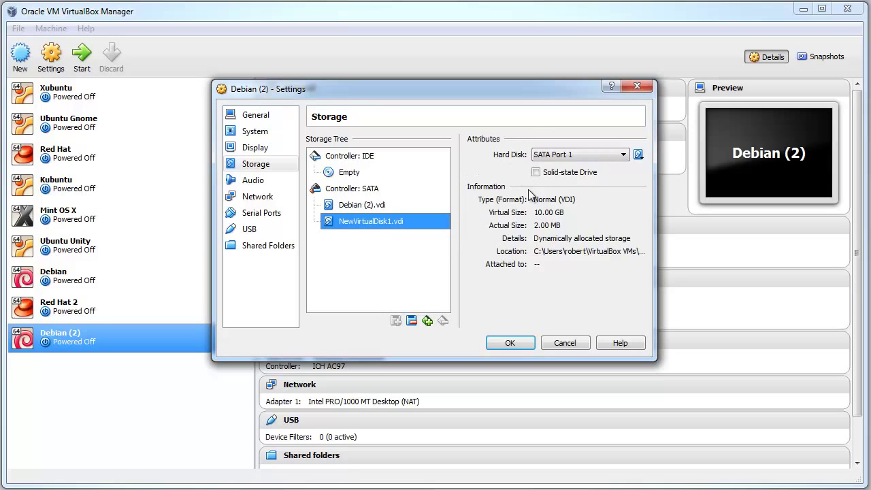
{"action": "left_click", "coordinate": [516, 343]}
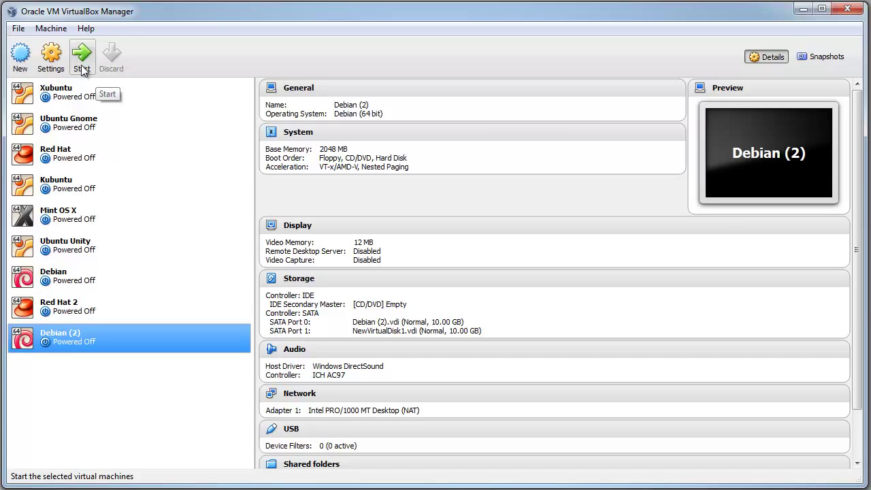
Start Debian (2), reposition and enlarge its window, and dismiss the keyboard capture notice
{"action": "left_click", "coordinate": [85, 64]}
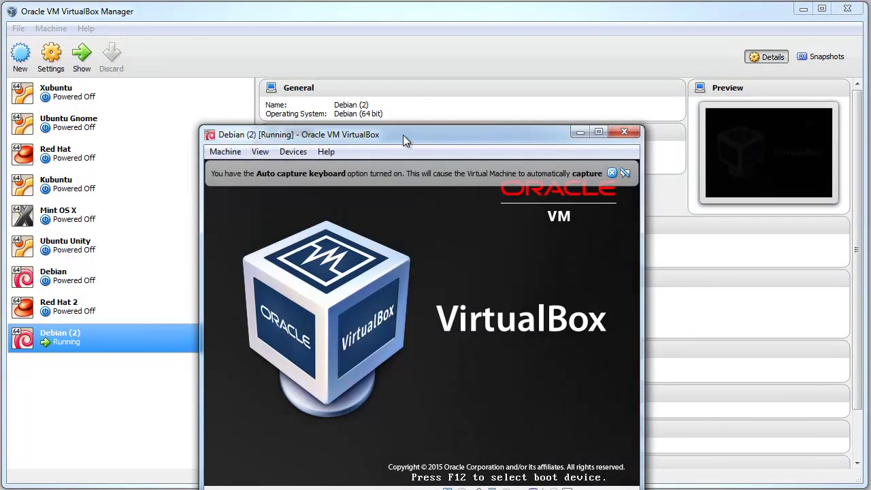
{"action": "left_click_drag", "start_coordinate": [403, 135], "coordinate": [403, 79]}
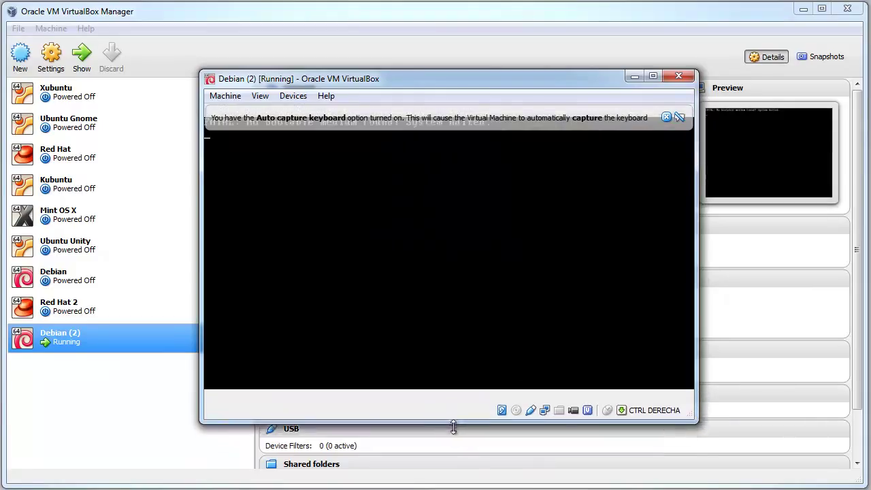
{"action": "left_click_drag", "start_coordinate": [454, 427], "coordinate": [454, 449]}
{"action": "left_click", "coordinate": [678, 117]}
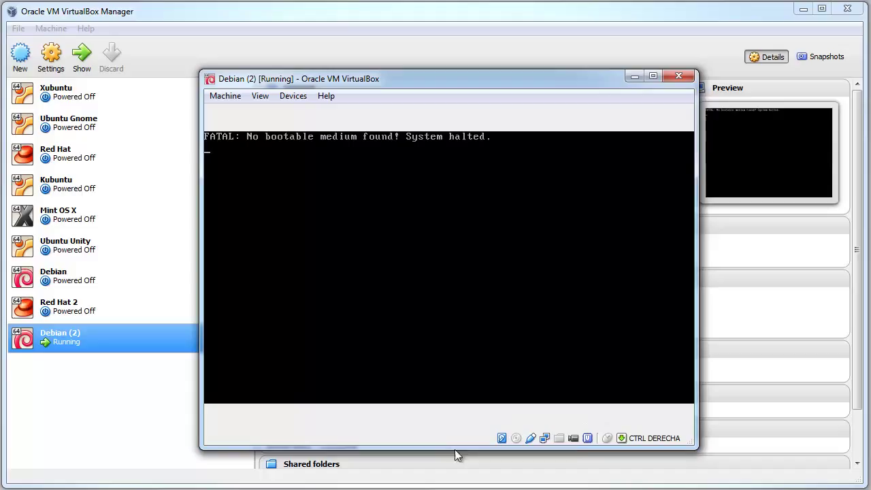
Load the debian-8.1.0-amd64-xfce-CD-1 image into the virtual CD/DVD drive
{"action": "left_click", "coordinate": [516, 438]}
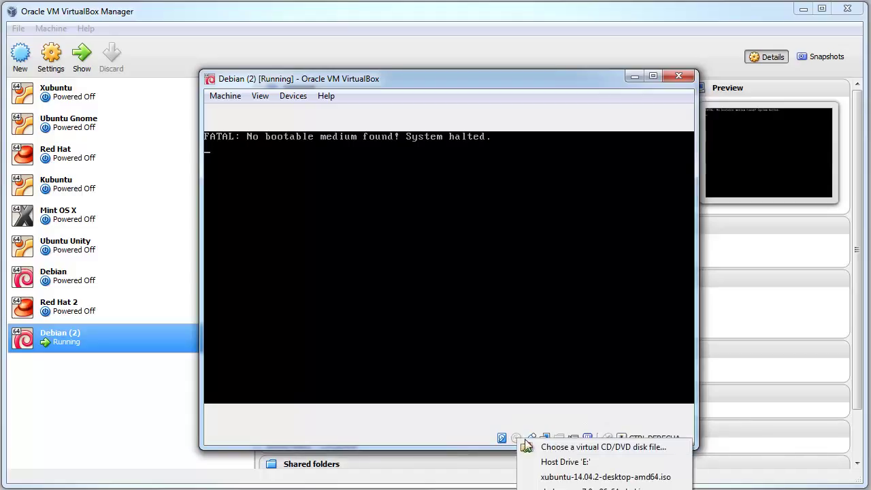
{"action": "left_click", "coordinate": [666, 451]}
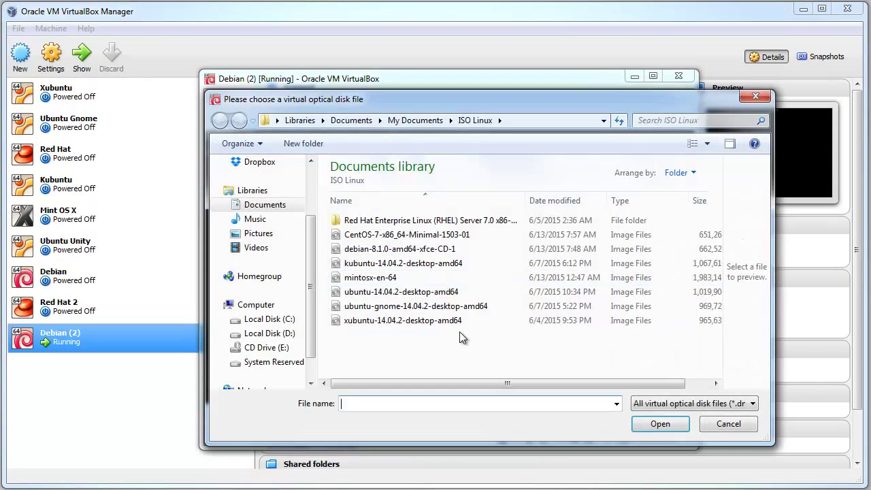
{"action": "left_click", "coordinate": [385, 249]}
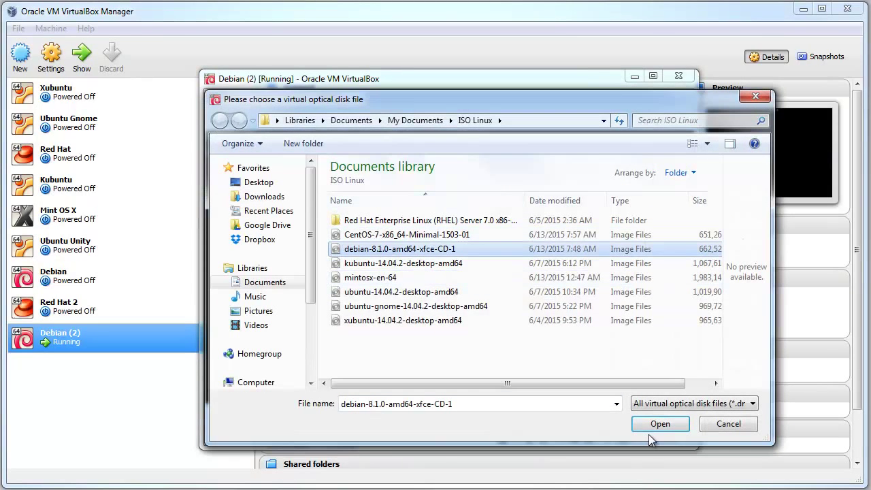
{"action": "left_click", "coordinate": [652, 427]}
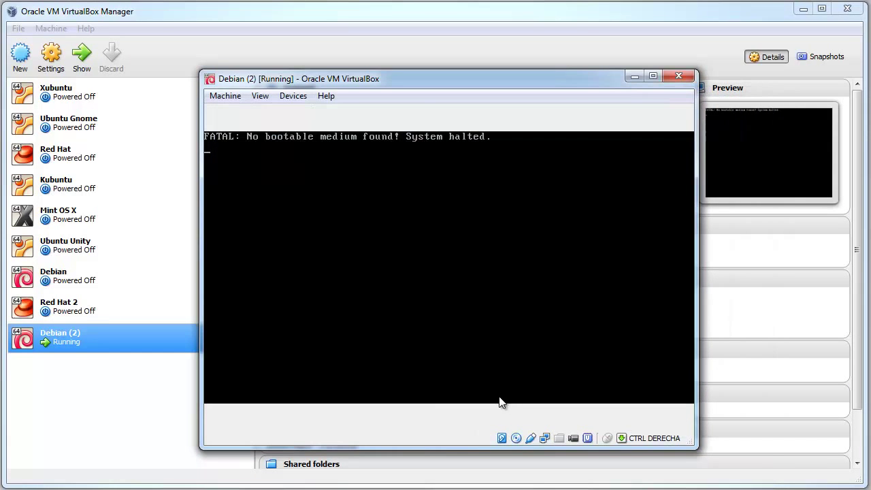
Reset the machine to boot into the Debian installer menu, then widen and reposition its window
{"action": "left_click", "coordinate": [240, 96]}
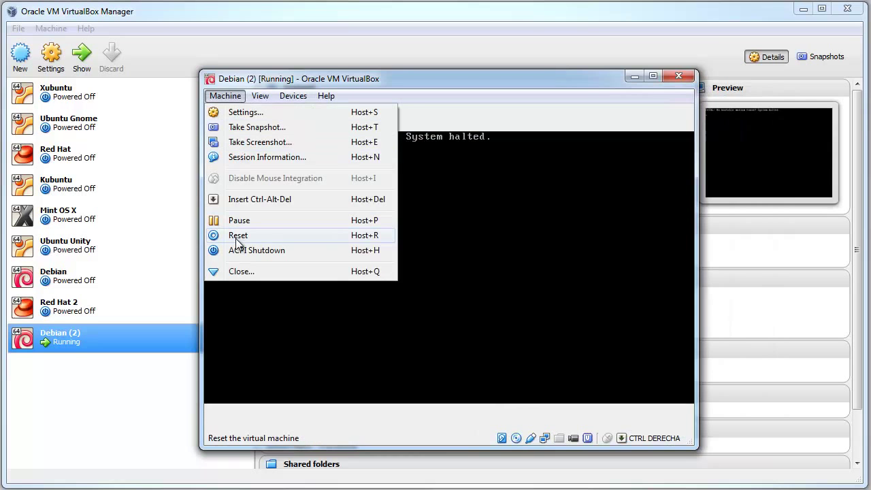
{"action": "left_click", "coordinate": [237, 239]}
{"action": "left_click", "coordinate": [422, 310]}
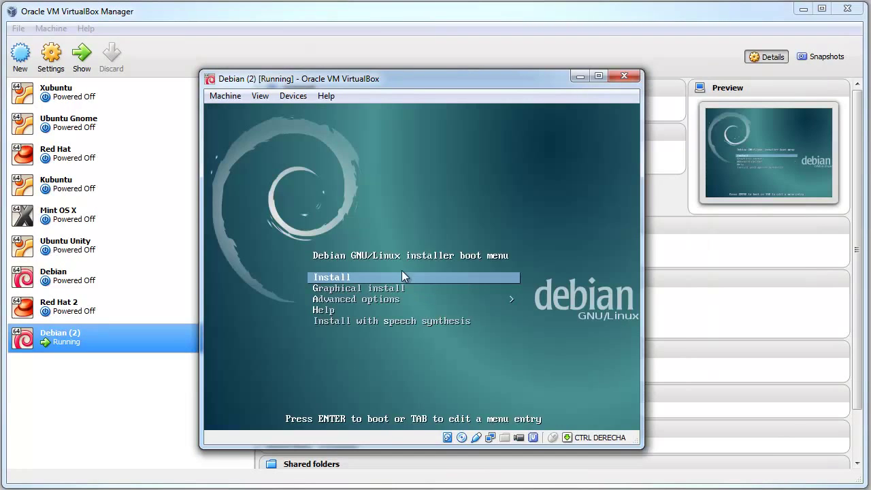
{"action": "left_click", "coordinate": [402, 272]}
{"action": "key", "text": "Control_R"}
{"action": "left_click_drag", "start_coordinate": [356, 81], "coordinate": [171, 17]}
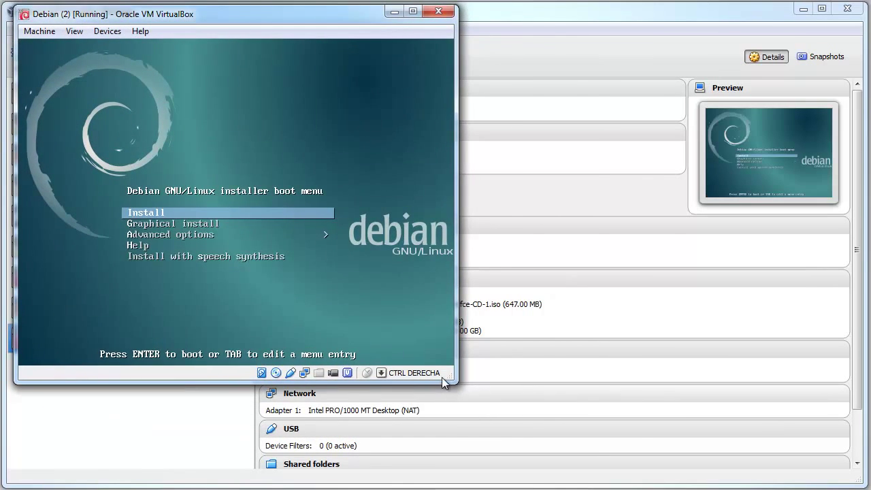
{"action": "left_click_drag", "start_coordinate": [457, 377], "coordinate": [751, 433]}
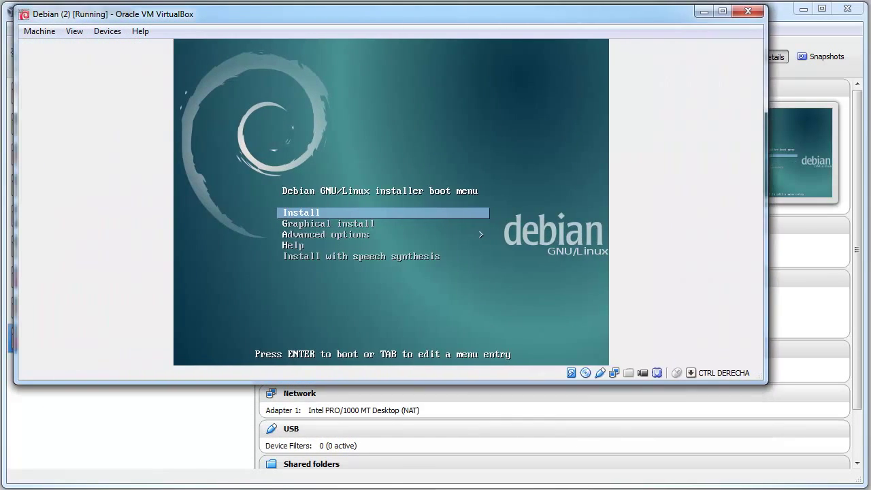
{"action": "left_click_drag", "start_coordinate": [481, 19], "coordinate": [526, 90]}
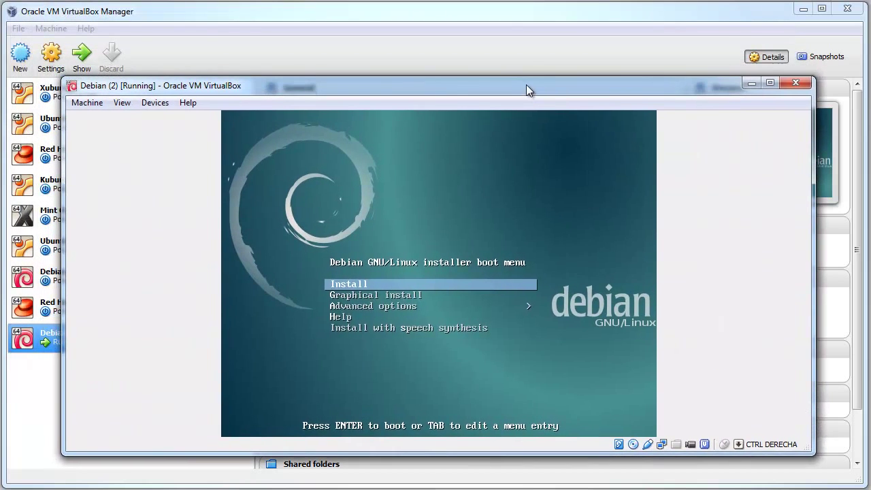
Boot the text Install entry and accept English, United States and the American English keymap
{"action": "left_click", "coordinate": [513, 226]}
{"action": "key", "text": "Return"}
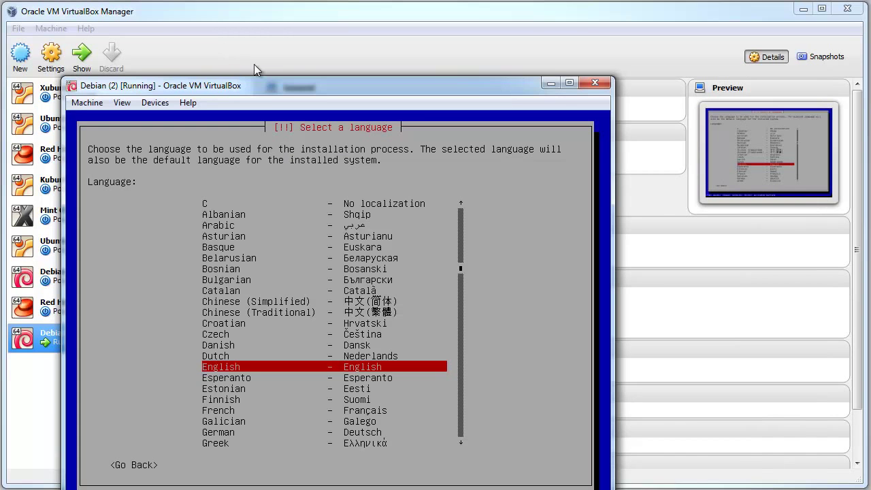
{"action": "left_click_drag", "start_coordinate": [281, 79], "coordinate": [381, 46]}
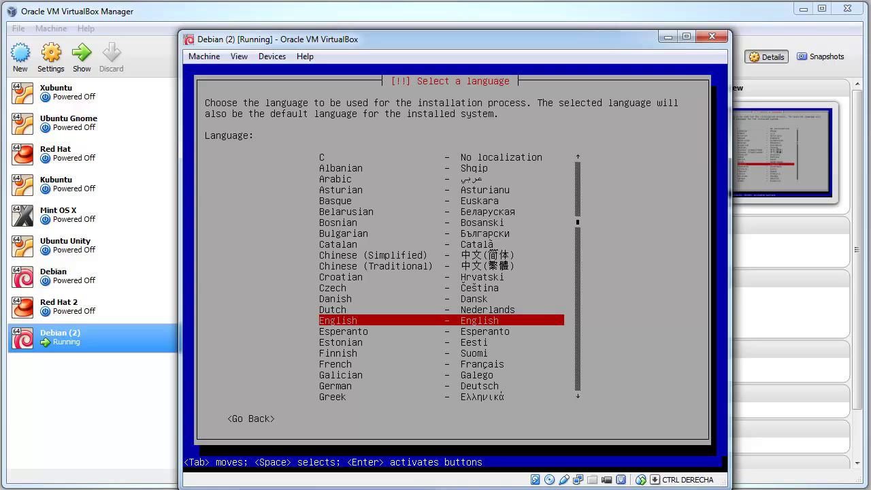
{"action": "key", "text": "Return"}
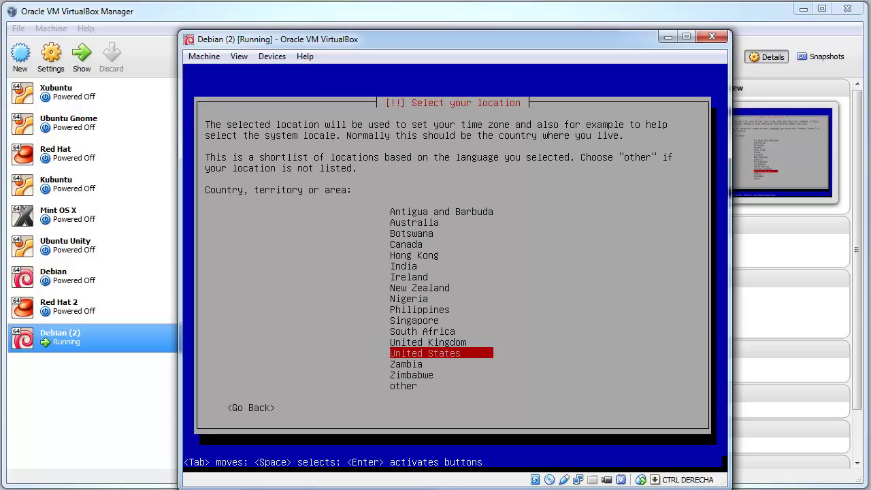
{"action": "key", "text": "Return"}
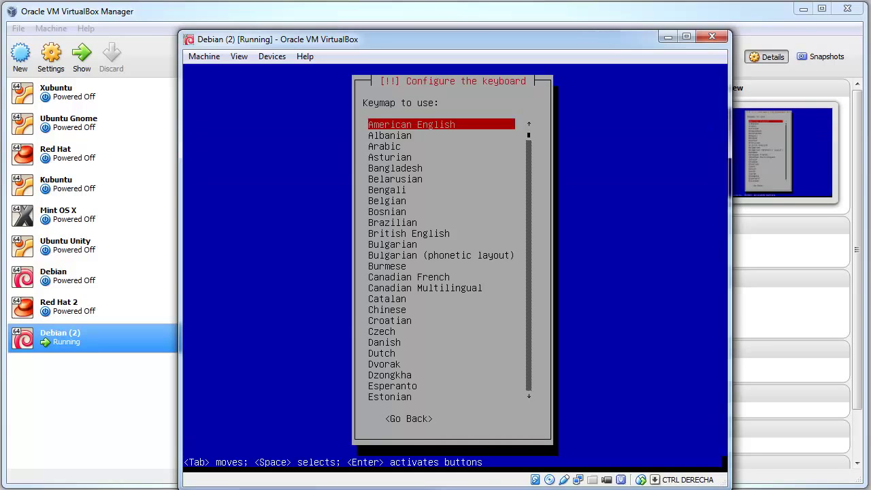
{"action": "key", "text": "Return"}
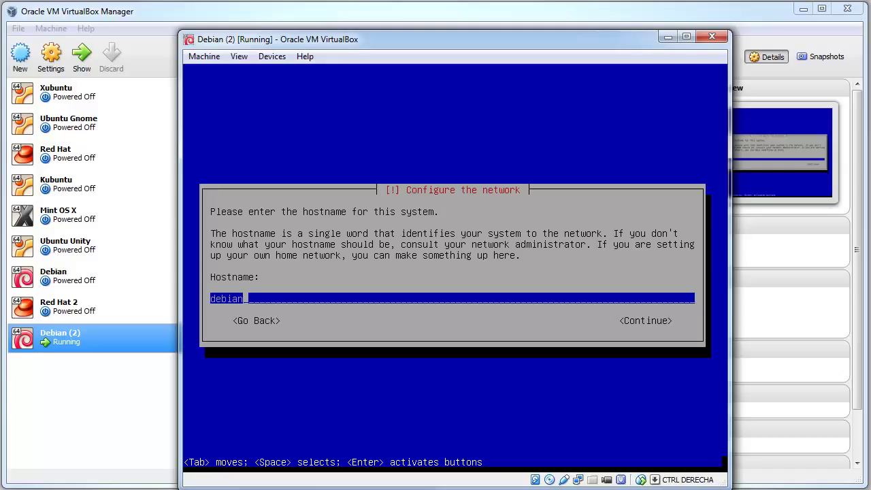
Set the hostname to server01 and the domain name to localdomain
{"action": "key", "text": "BackSpace"}
{"action": "key", "text": "BackSpace"}
{"action": "key", "text": "BackSpace"}
{"action": "key", "text": "BackSpace"}
{"action": "key", "text": "BackSpace"}
{"action": "key", "text": "BackSpace"}
{"action": "type", "text": "server01"}
{"action": "key", "text": "Tab"}
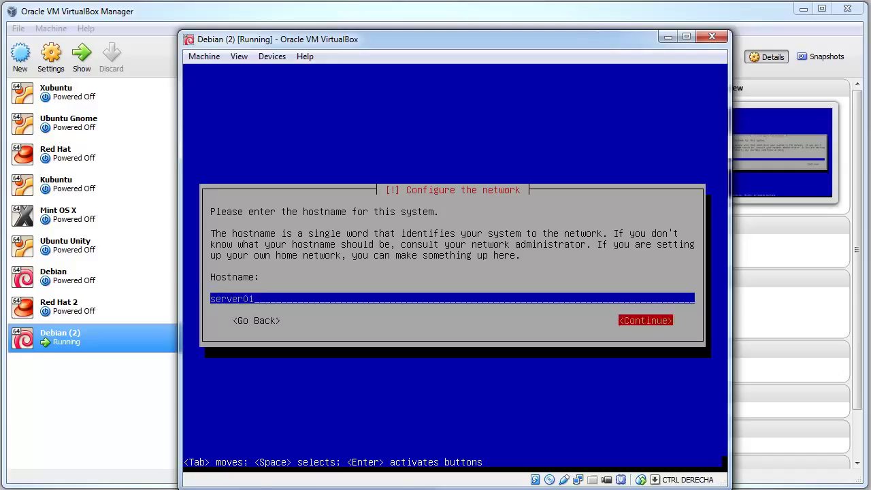
{"action": "key", "text": "Return"}
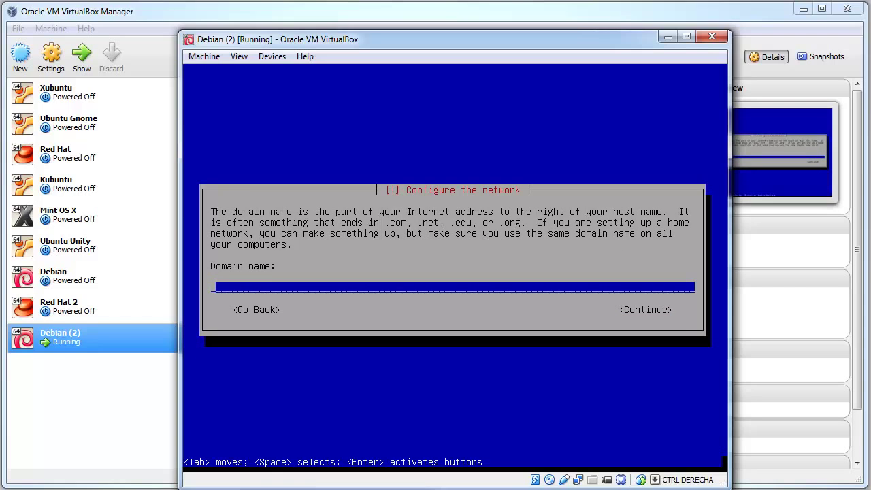
{"action": "type", "text": "localdomain"}
{"action": "key", "text": "Tab"}
{"action": "key", "text": "Return"}
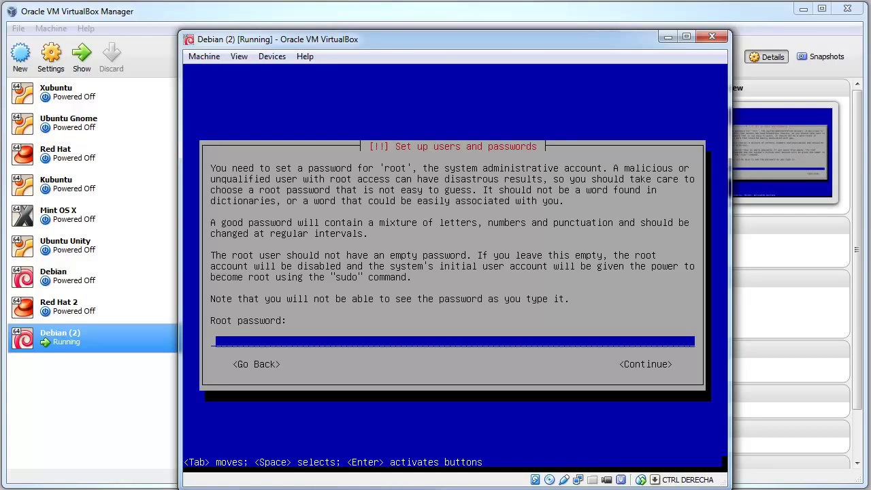
Enter the root password and retype it to confirm
{"action": "type", "text": "12345"}
{"action": "key", "text": "Tab"}
{"action": "key", "text": "Return"}
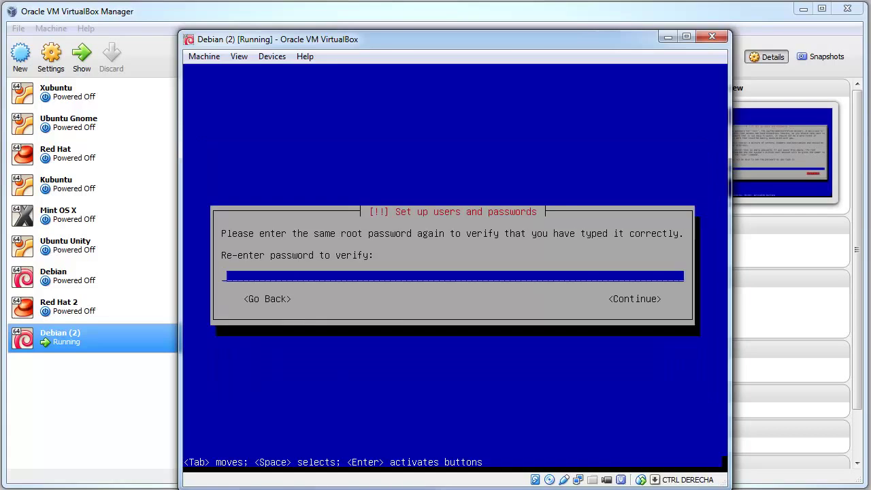
{"action": "type", "text": "12345"}
{"action": "key", "text": "Tab"}
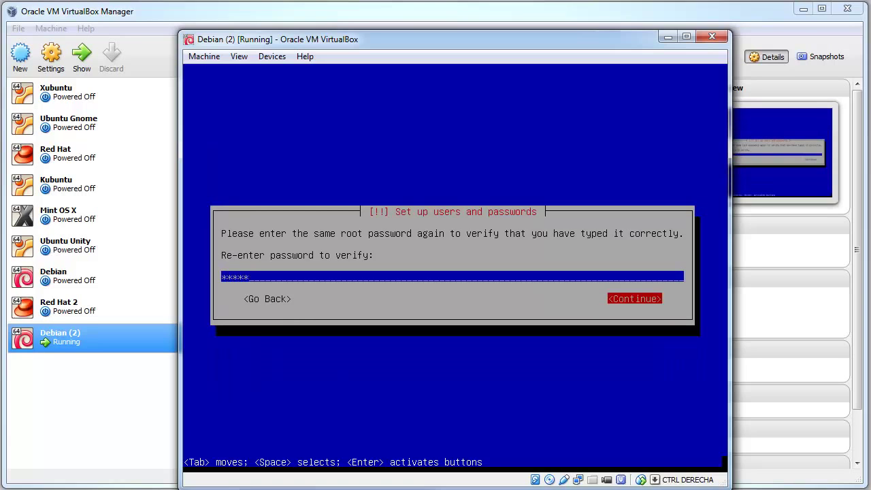
{"action": "key", "text": "Return"}
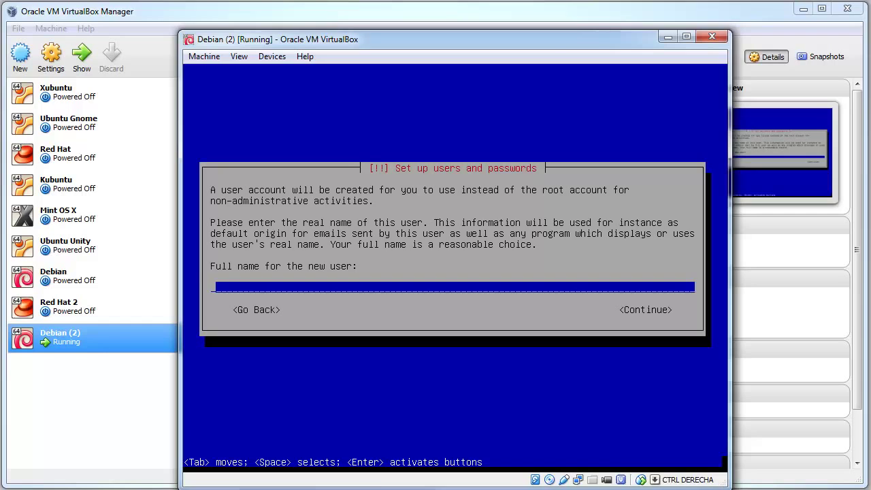
Enter the new user's full name and keep the suggested username
{"action": "type", "text": "robert"}
{"action": "key", "text": "Tab"}
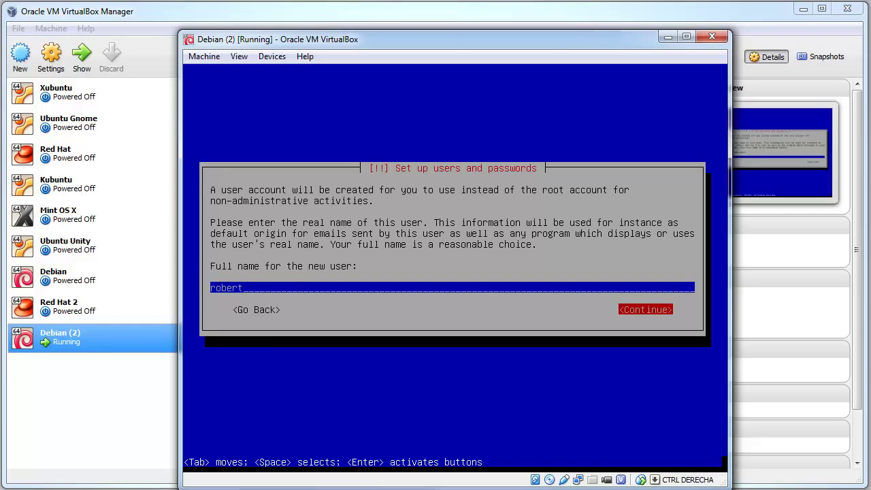
{"action": "key", "text": "Return"}
{"action": "key", "text": "Tab"}
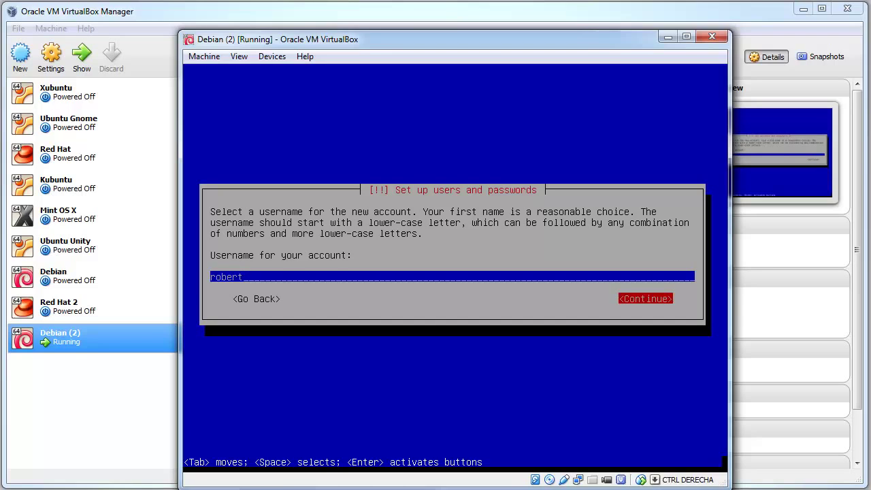
{"action": "key", "text": "Return"}
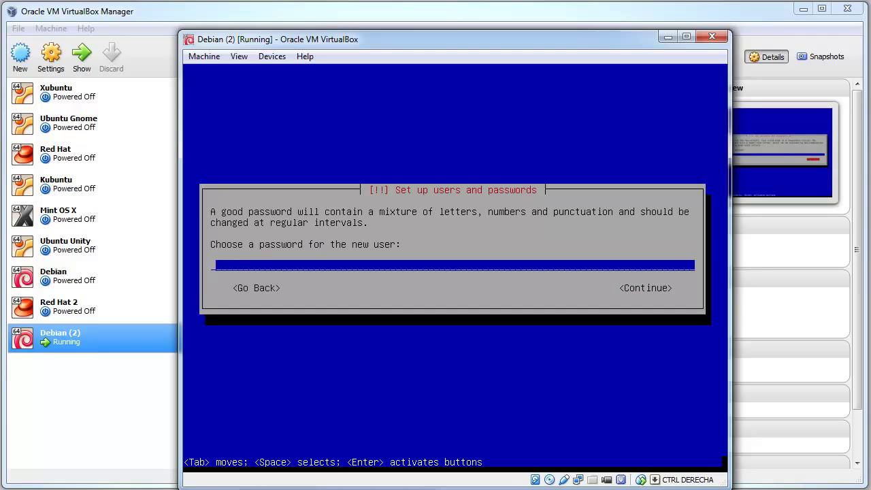
Set and confirm the new user's password, then choose the Mountain time zone
{"action": "type", "text": "******"}
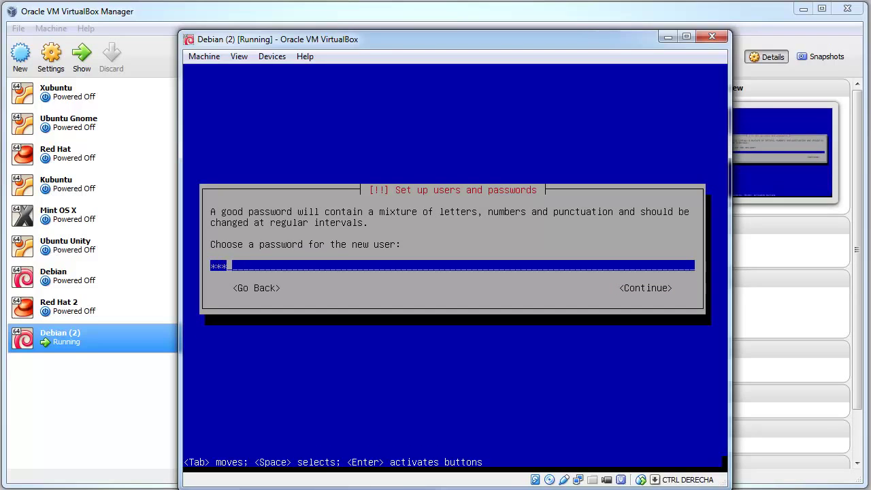
{"action": "key", "text": "Tab"}
{"action": "key", "text": "Return"}
{"action": "type", "text": "******"}
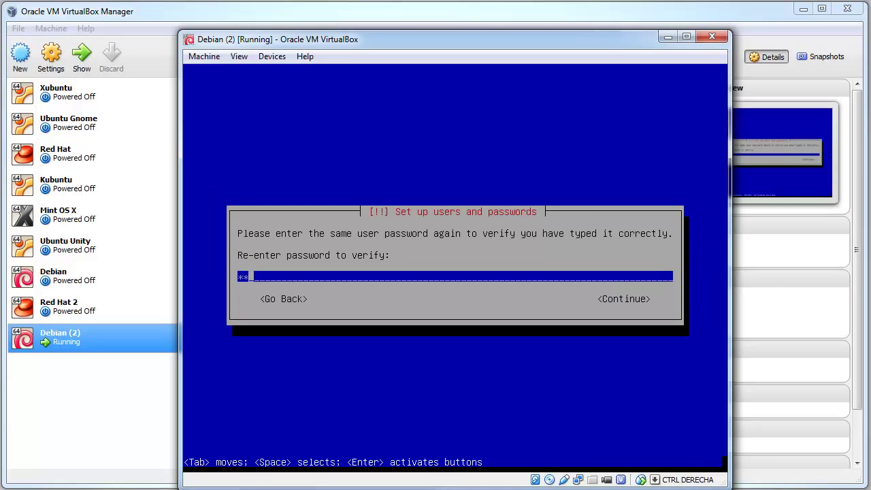
{"action": "key", "text": "Tab"}
{"action": "key", "text": "Return"}
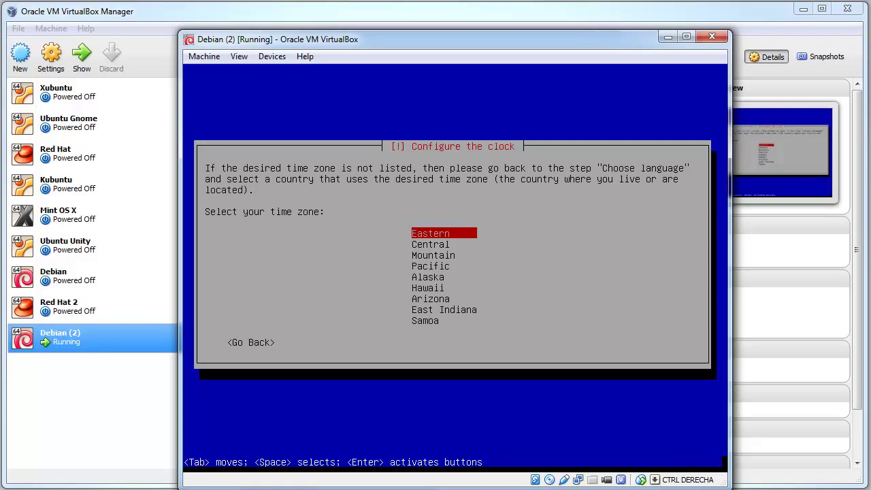
{"action": "key", "text": "Down"}
{"action": "key", "text": "Down"}
{"action": "key", "text": "Return"}
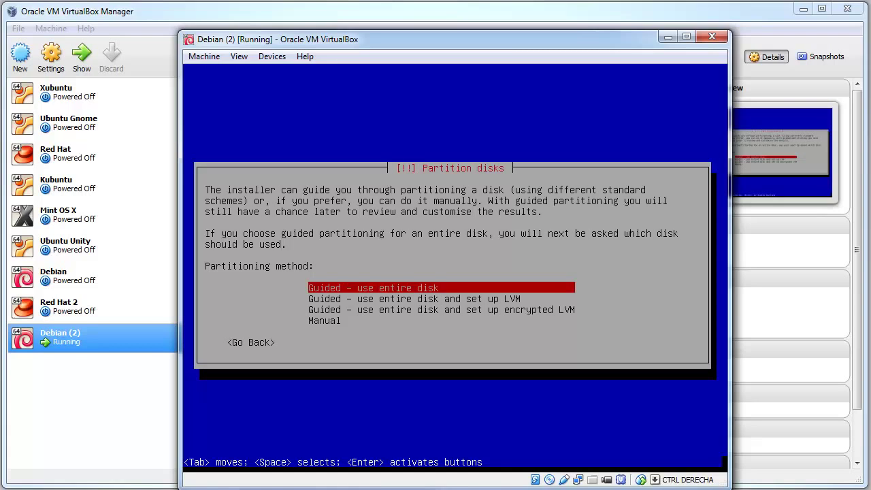
Choose 'Guided - use entire disk and set up LVM' as the partitioning method
{"action": "key", "text": "Down"}
{"action": "key", "text": "Up"}
{"action": "key", "text": "Down"}
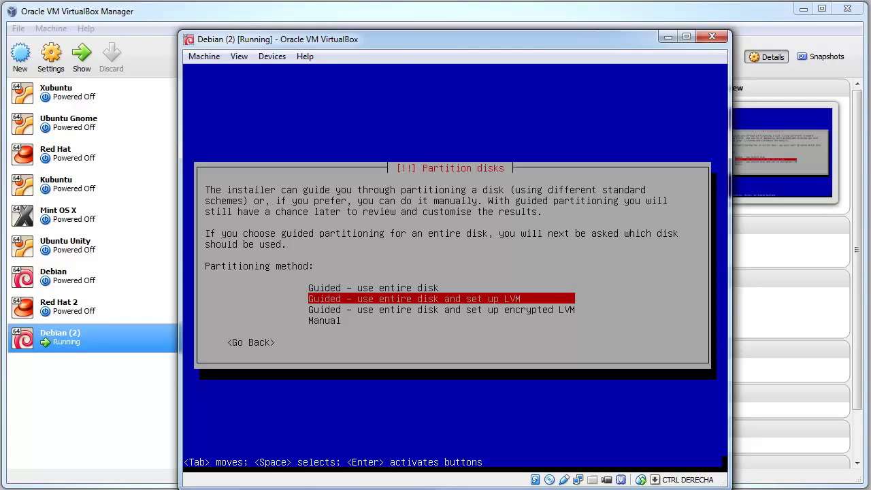
{"action": "key", "text": "Down"}
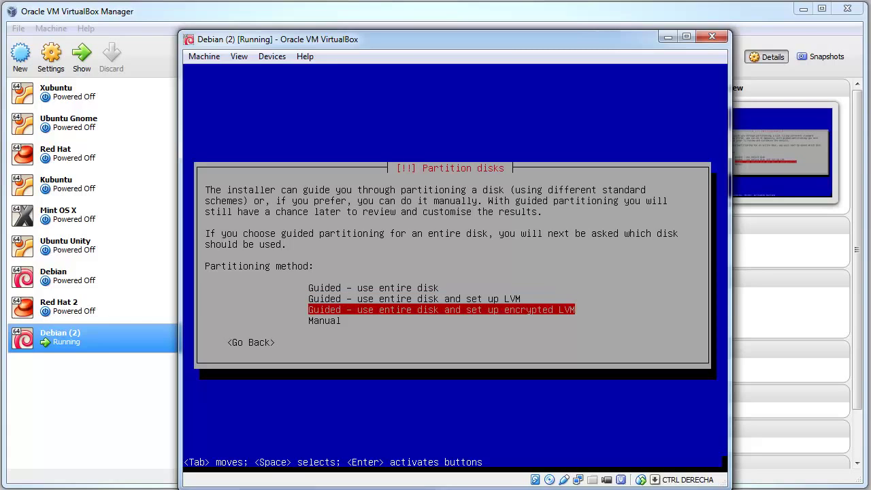
{"action": "key", "text": "Down"}
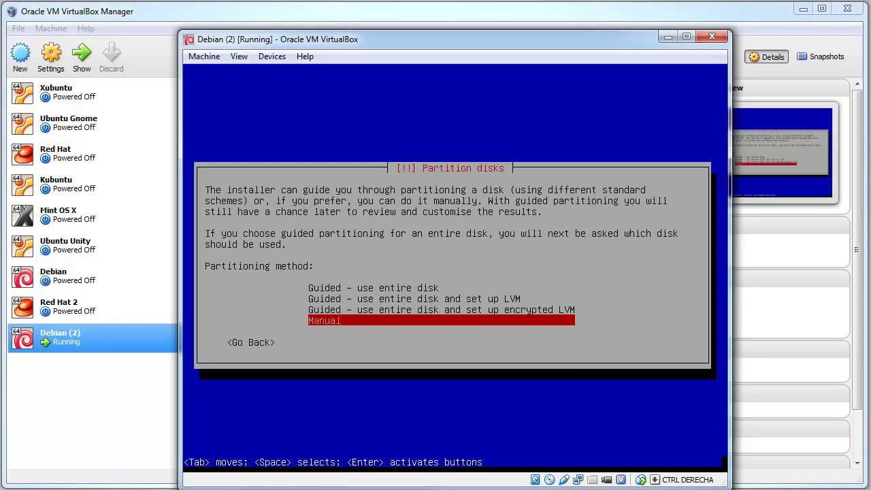
{"action": "key", "text": "Up"}
{"action": "key", "text": "Up"}
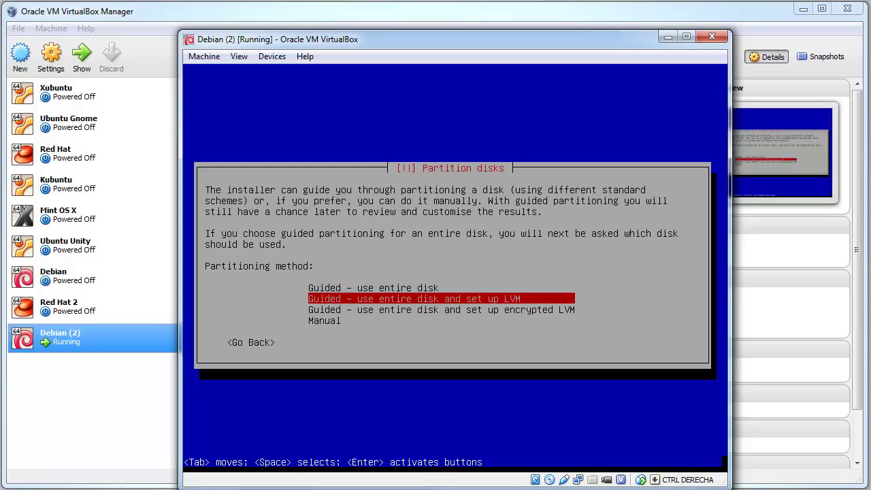
{"action": "key", "text": "Return"}
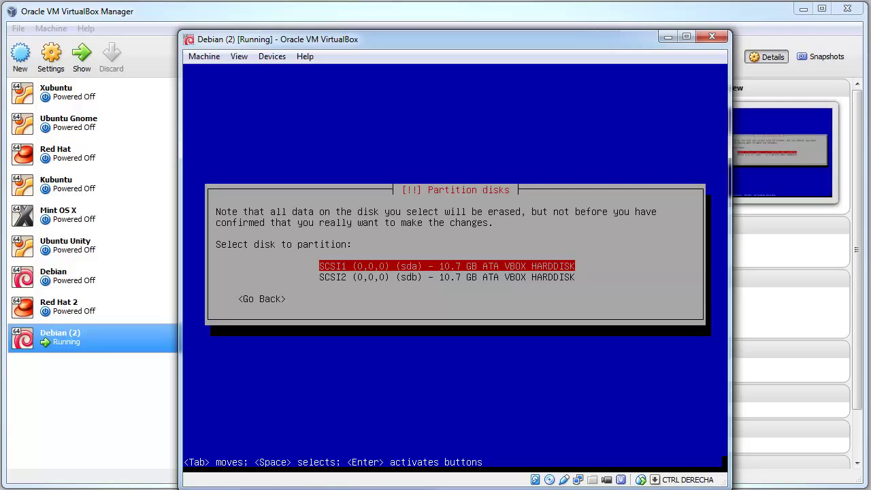
Select the 10.7 GB SCSI1 (0,0,0) (sda) disk for partitioning
{"action": "key", "text": "Down"}
{"action": "key", "text": "Up"}
{"action": "key", "text": "Down"}
{"action": "key", "text": "Up"}
{"action": "key", "text": "Down"}
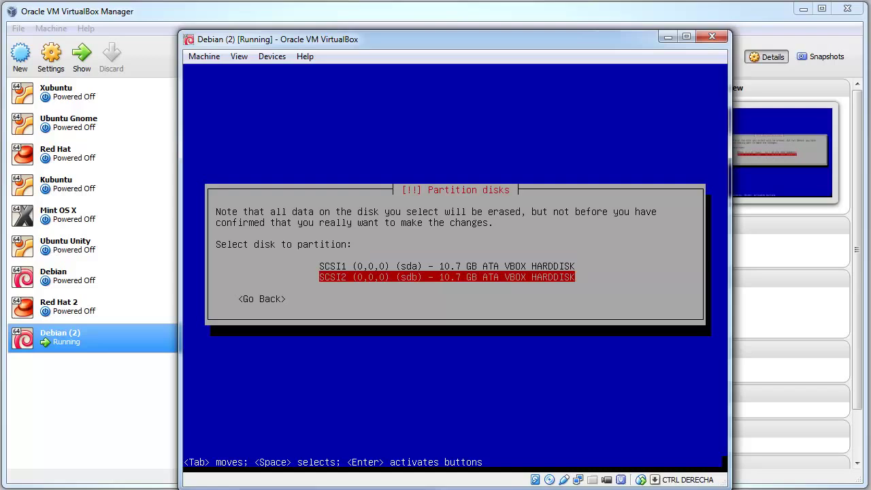
{"action": "key", "text": "Up"}
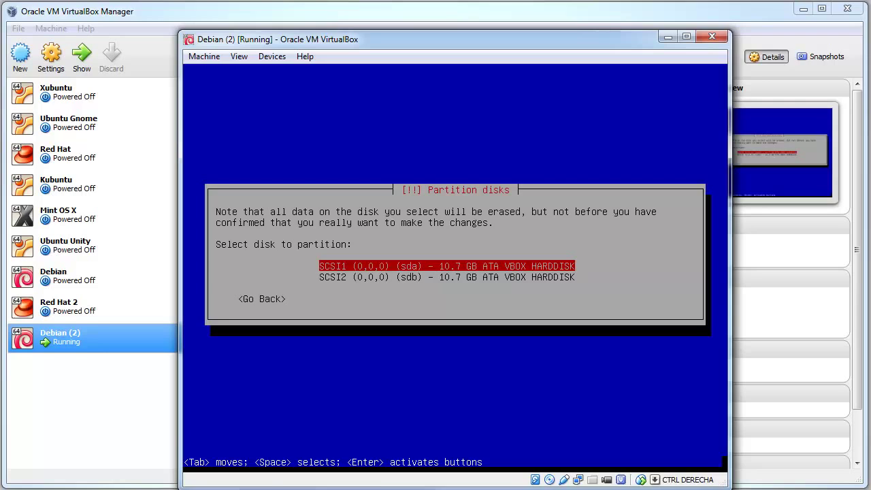
{"action": "key", "text": "Return"}
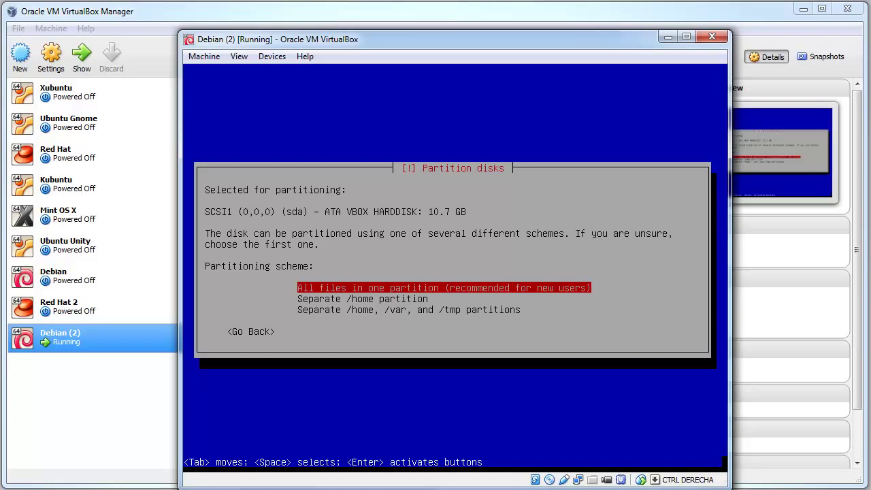
Use separate /home, /var and /tmp partitions and confirm writing the LVM layout to sda
{"action": "key", "text": "Down"}
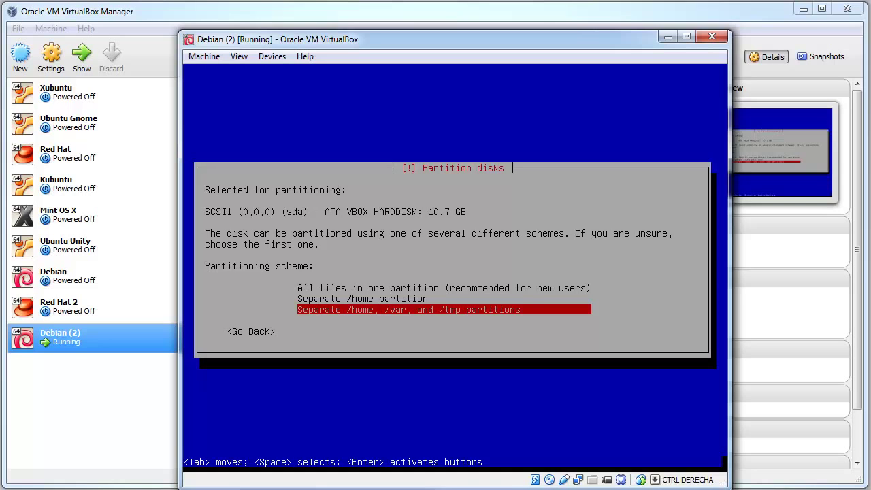
{"action": "key", "text": "Return"}
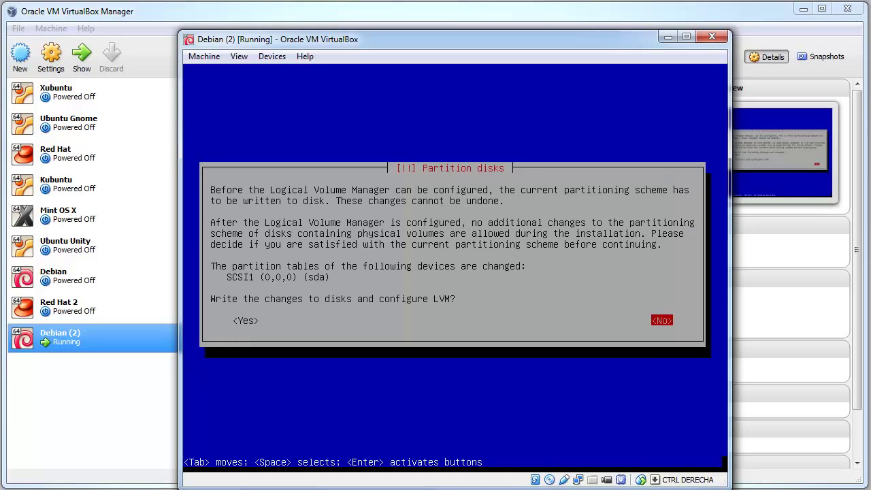
{"action": "key", "text": "Tab"}
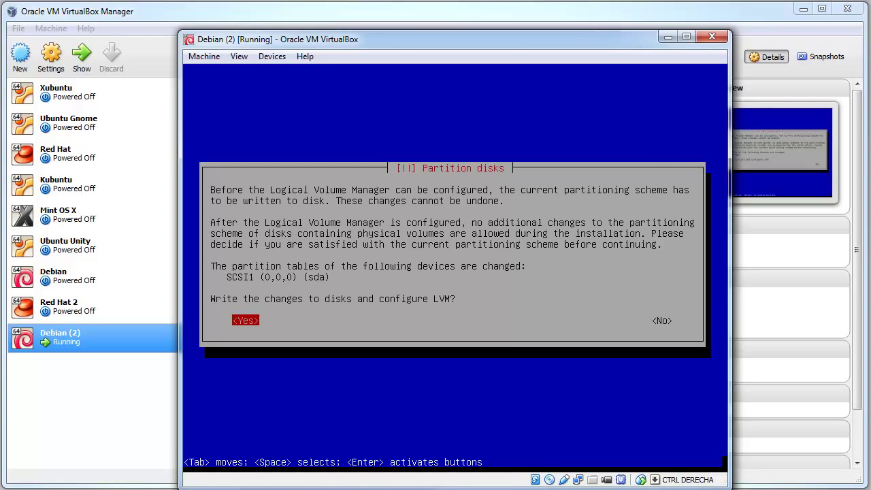
{"action": "key", "text": "Return"}
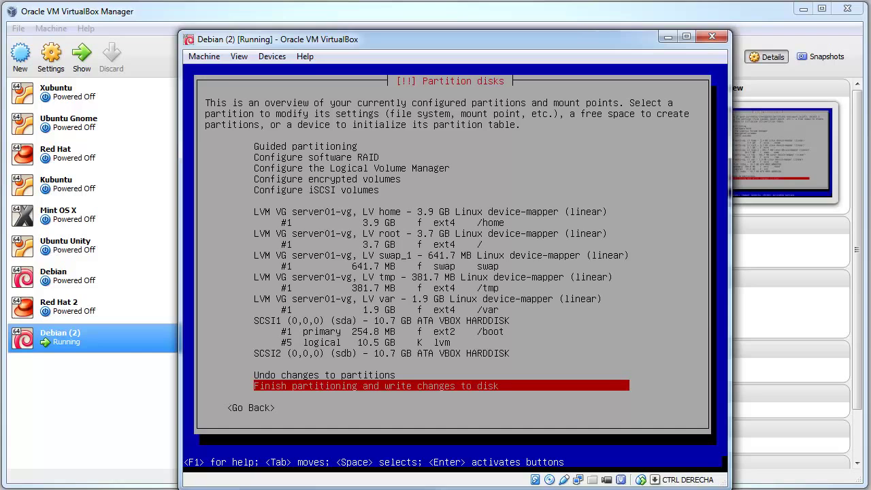
Review the root, swap and /home entries in the partition overview
{"action": "key", "text": "Up"}
{"action": "key", "text": "Up"}
{"action": "key", "text": "Up"}
{"action": "key", "text": "Up"}
{"action": "key", "text": "Up"}
{"action": "key", "text": "Up"}
{"action": "key", "text": "Up"}
{"action": "key", "text": "Up"}
{"action": "key", "text": "Up"}
{"action": "key", "text": "Up"}
{"action": "key", "text": "Up"}
{"action": "key", "text": "Up"}
{"action": "key", "text": "Up"}
{"action": "key", "text": "Up"}
{"action": "key", "text": "Up"}
{"action": "key", "text": "Up"}
{"action": "key", "text": "Up"}
{"action": "key", "text": "Up"}
{"action": "key", "text": "Up"}
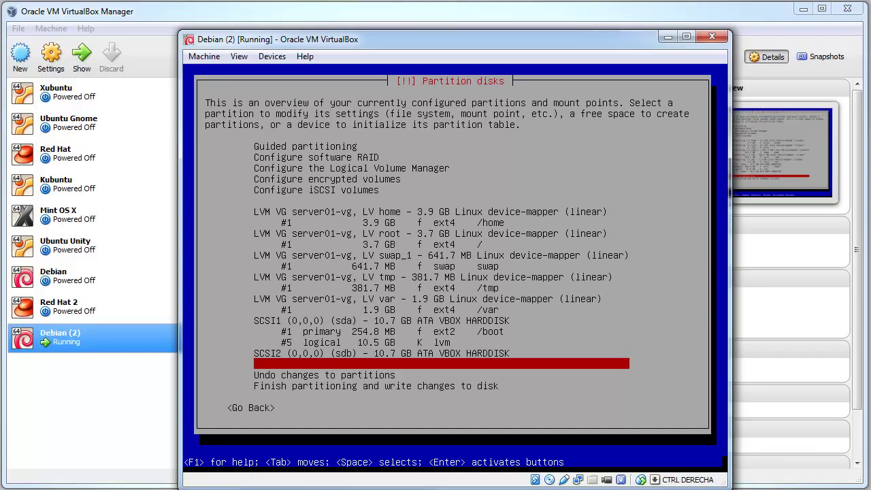
{"action": "key", "text": "Up"}
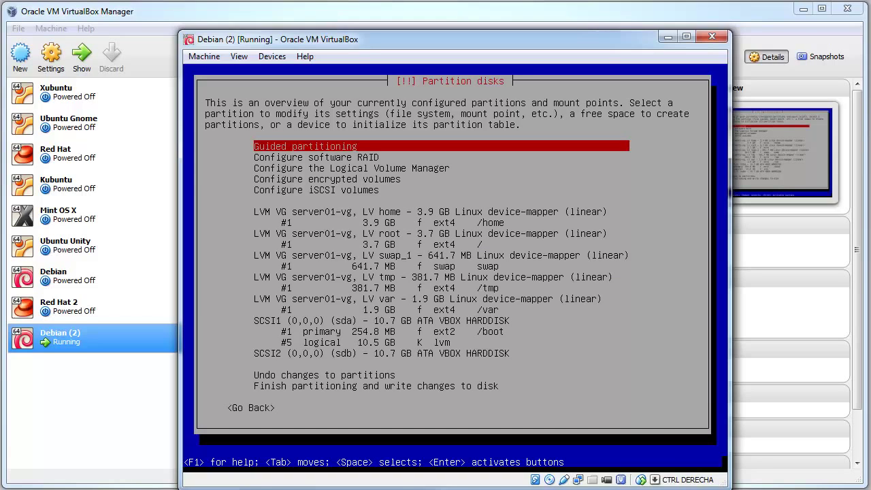
{"action": "key", "text": "Down"}
{"action": "key", "text": "Down"}
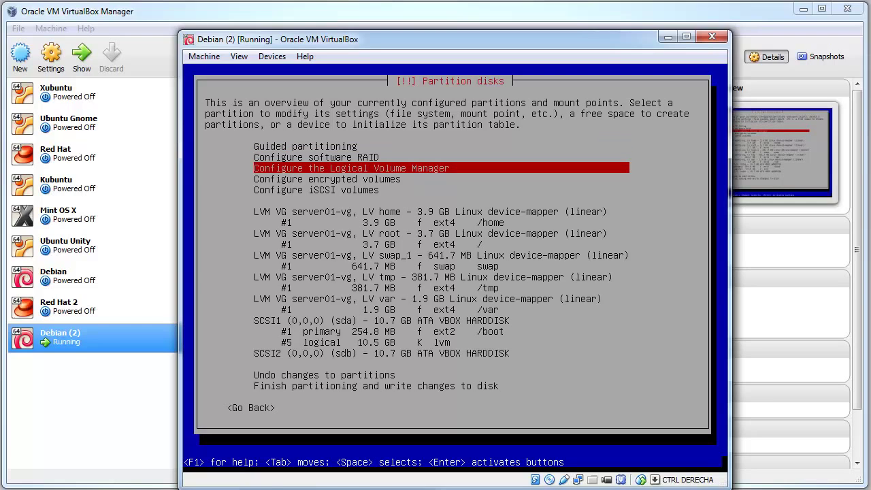
{"action": "key", "text": "Down"}
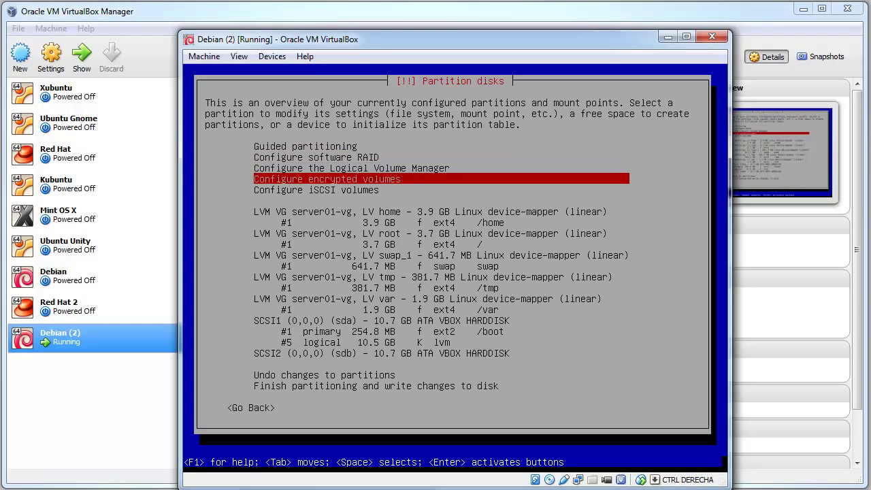
{"action": "key", "text": "Down"}
{"action": "key", "text": "Down"}
{"action": "key", "text": "Down"}
{"action": "key", "text": "Down"}
{"action": "key", "text": "Down"}
{"action": "key", "text": "Down"}
{"action": "key", "text": "Down"}
{"action": "key", "text": "Down"}
{"action": "key", "text": "Down"}
{"action": "key", "text": "Down"}
{"action": "key", "text": "Down"}
{"action": "key", "text": "Down"}
{"action": "key", "text": "Down"}
{"action": "key", "text": "Down"}
{"action": "key", "text": "Down"}
{"action": "key", "text": "Down"}
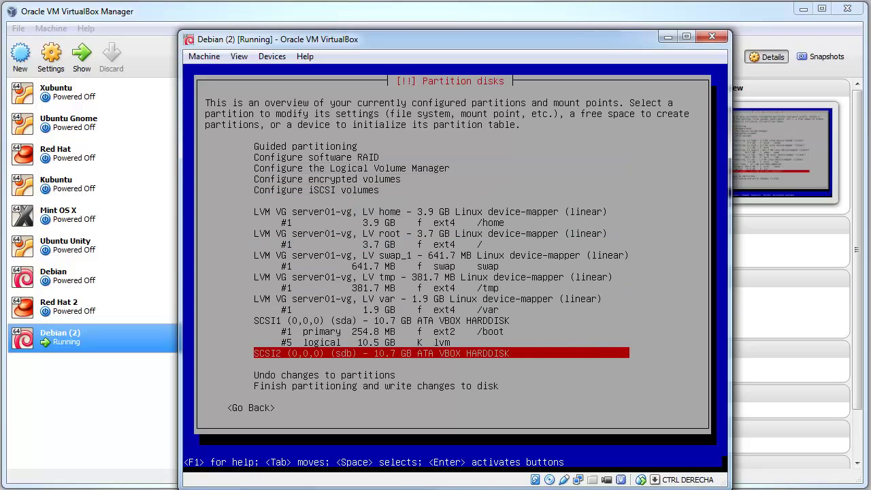
{"action": "key", "text": "Up"}
{"action": "key", "text": "Up"}
{"action": "key", "text": "Up"}
{"action": "key", "text": "Up"}
{"action": "key", "text": "Up"}
{"action": "key", "text": "Up"}
{"action": "key", "text": "Up"}
{"action": "key", "text": "Up"}
{"action": "key", "text": "Up"}
{"action": "key", "text": "Up"}
{"action": "key", "text": "Up"}
{"action": "key", "text": "Up"}
{"action": "key", "text": "Up"}
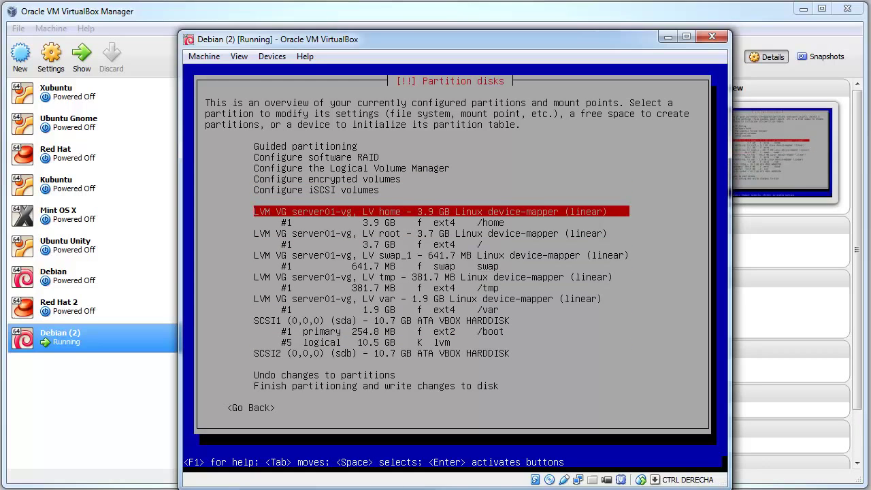
{"action": "key", "text": "Down"}
{"action": "key", "text": "Down"}
{"action": "key", "text": "Down"}
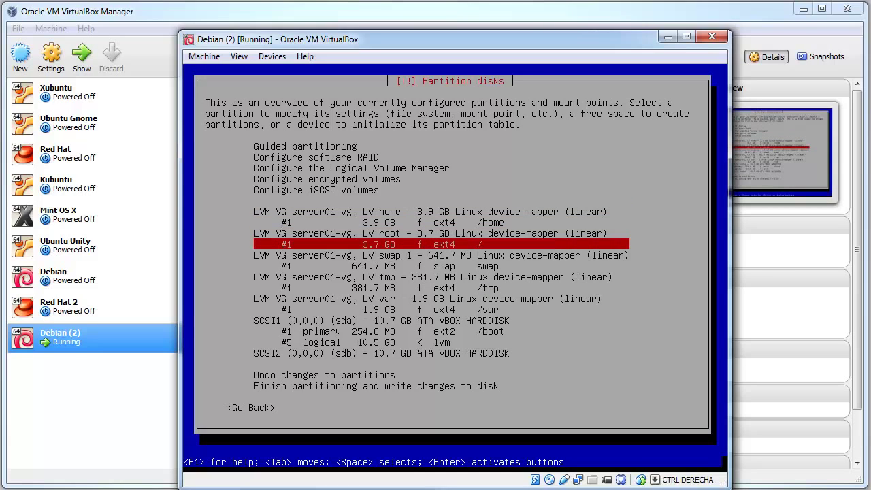
{"action": "key", "text": "Up"}
{"action": "key", "text": "Down"}
{"action": "key", "text": "Up"}
{"action": "key", "text": "Down"}
{"action": "key", "text": "Up"}
{"action": "key", "text": "Down"}
{"action": "key", "text": "Down"}
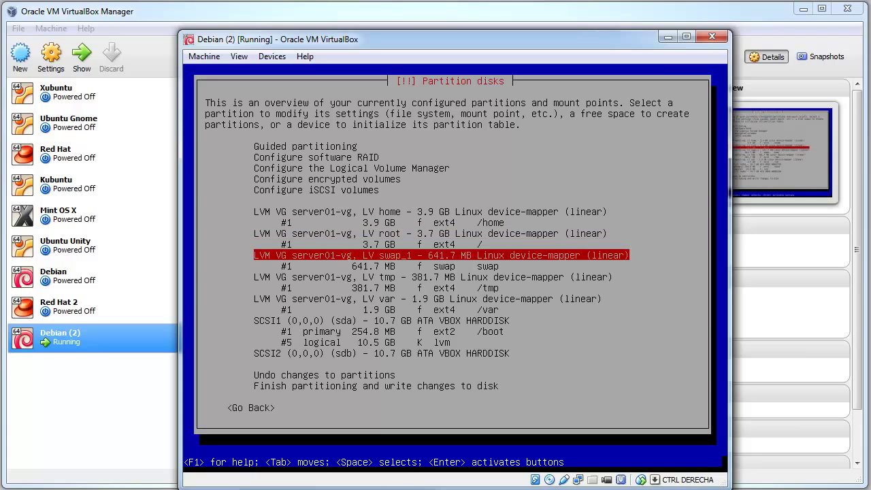
{"action": "key", "text": "Up"}
{"action": "key", "text": "Up"}
{"action": "key", "text": "Down"}
{"action": "key", "text": "Up"}
{"action": "key", "text": "Down"}
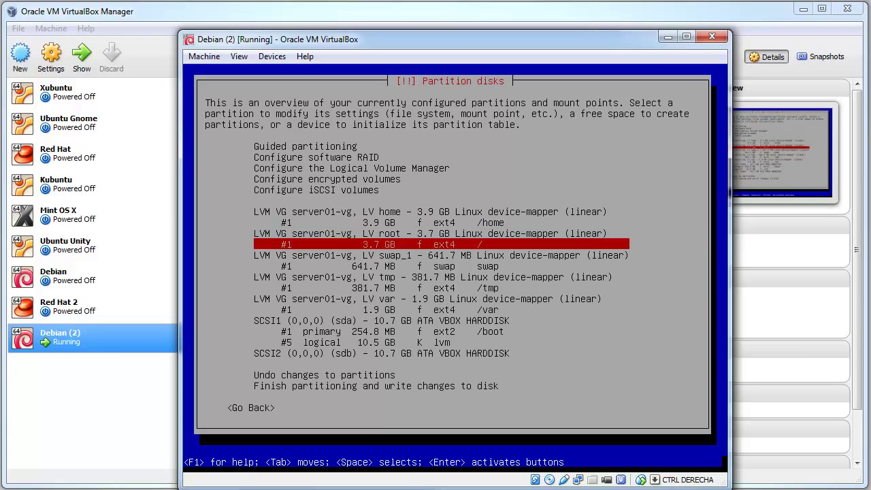
{"action": "key", "text": "Up"}
{"action": "key", "text": "Up"}
{"action": "key", "text": "Up"}
{"action": "key", "text": "Up"}
{"action": "key", "text": "Down"}
{"action": "key", "text": "Down"}
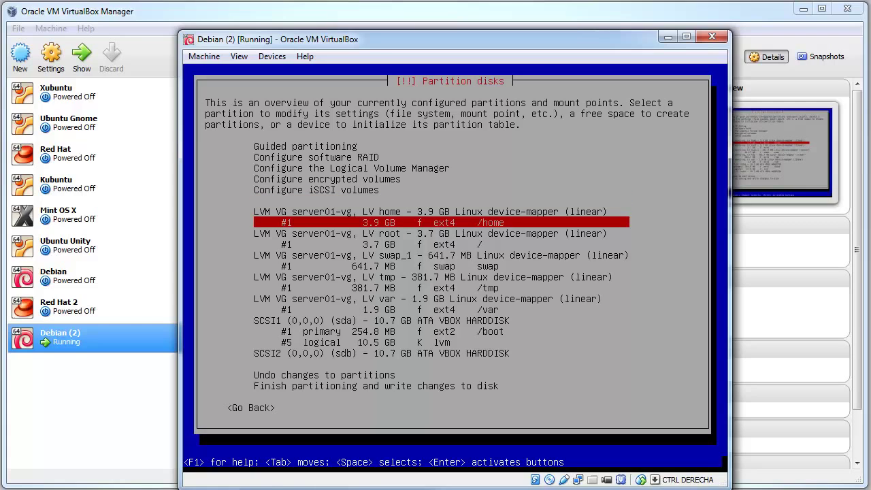
{"action": "key", "text": "Up"}
{"action": "key", "text": "Down"}
{"action": "key", "text": "Down"}
{"action": "key", "text": "Down"}
{"action": "key", "text": "Down"}
{"action": "key", "text": "Down"}
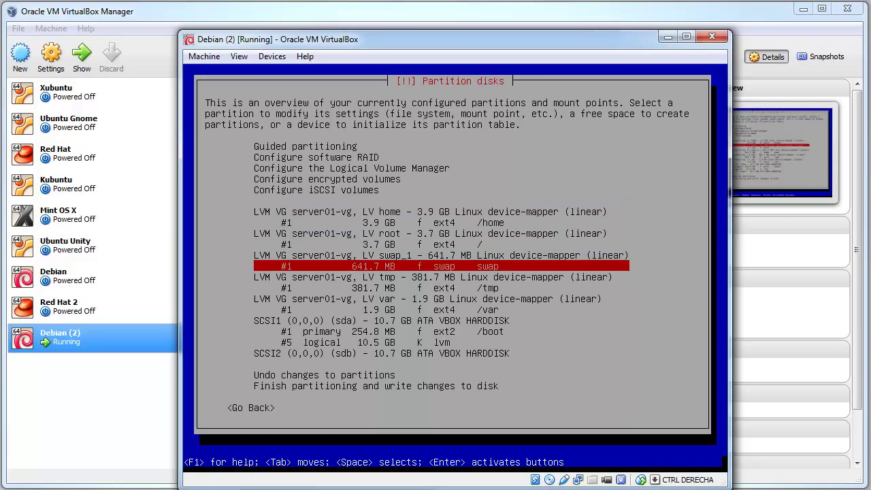
Check the swap_1, /tmp, /var and /boot entries, then choose 'Finish partitioning and write changes to disk'
{"action": "key", "text": "Up"}
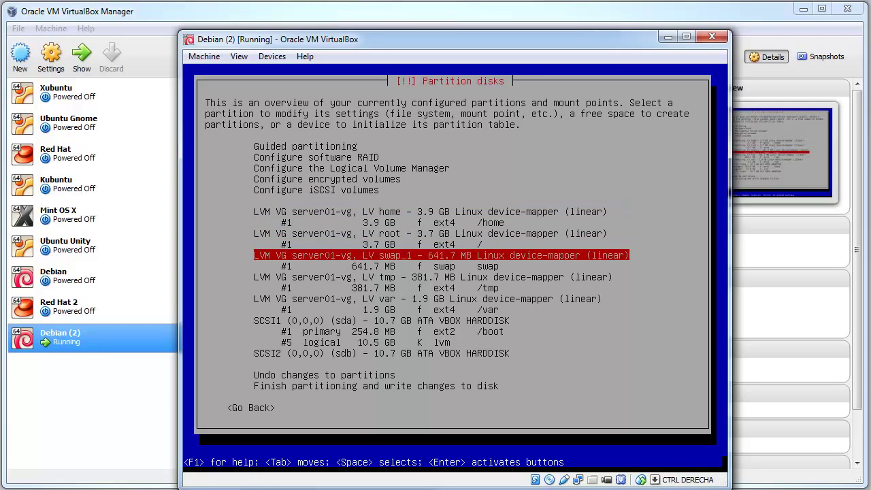
{"action": "key", "text": "Down"}
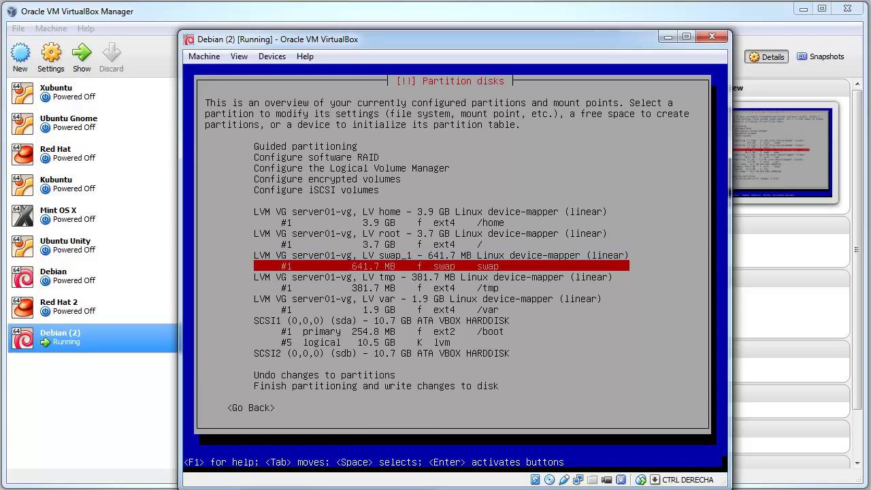
{"action": "key", "text": "Down"}
{"action": "key", "text": "Down"}
{"action": "key", "text": "Up"}
{"action": "key", "text": "Down"}
{"action": "key", "text": "Up"}
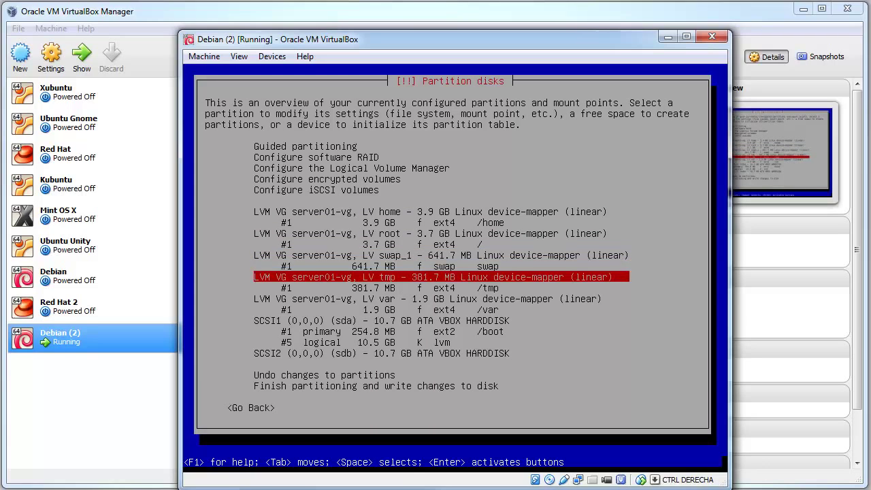
{"action": "key", "text": "Down"}
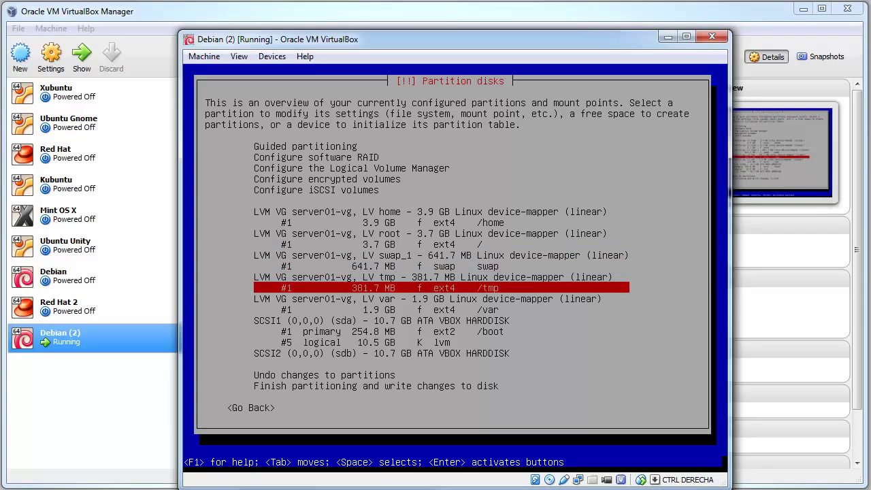
{"action": "key", "text": "Down"}
{"action": "key", "text": "Down"}
{"action": "key", "text": "Up"}
{"action": "key", "text": "Down"}
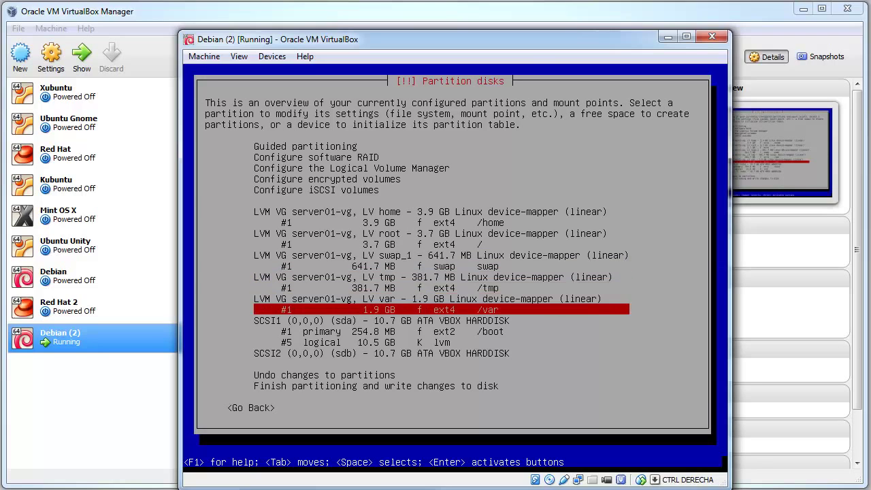
{"action": "key", "text": "Up"}
{"action": "key", "text": "Down"}
{"action": "key", "text": "Down"}
{"action": "key", "text": "Down"}
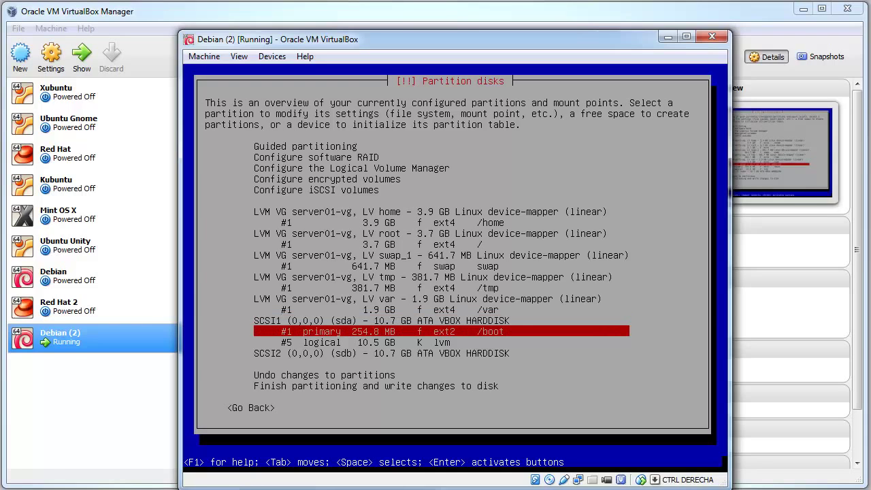
{"action": "key", "text": "Up"}
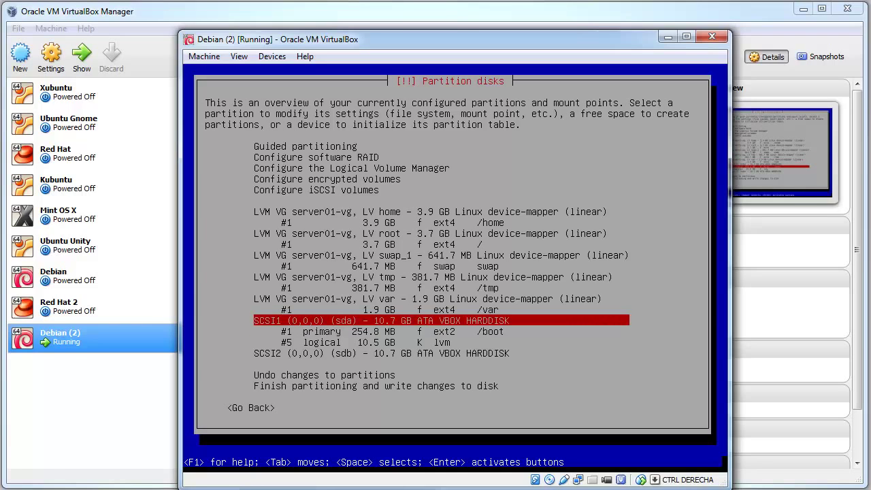
{"action": "key", "text": "Down"}
{"action": "key", "text": "Up"}
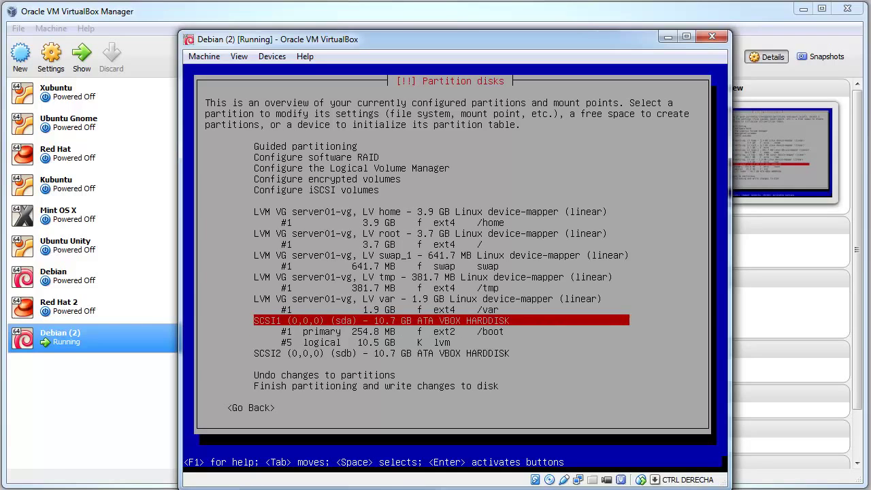
{"action": "key", "text": "Down"}
{"action": "key", "text": "Up"}
{"action": "key", "text": "Down"}
{"action": "key", "text": "Up"}
{"action": "key", "text": "Down"}
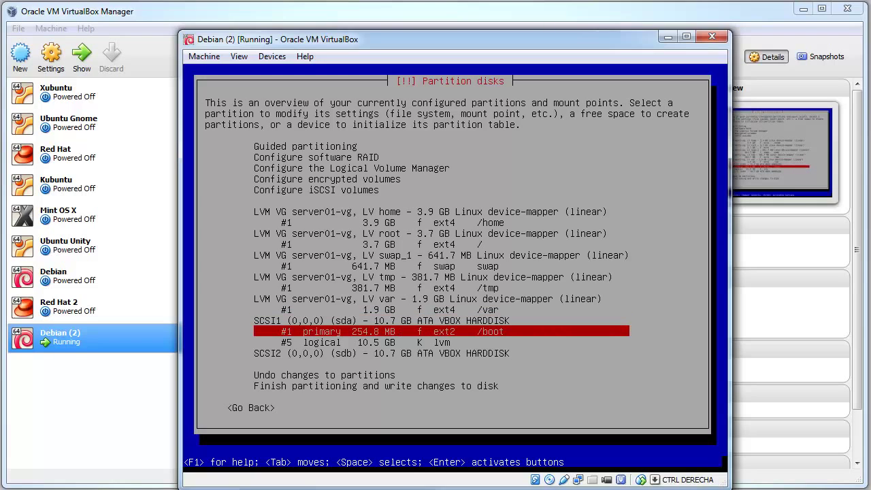
{"action": "key", "text": "Down"}
{"action": "key", "text": "Up"}
{"action": "key", "text": "Down"}
{"action": "key", "text": "Down"}
{"action": "key", "text": "Down"}
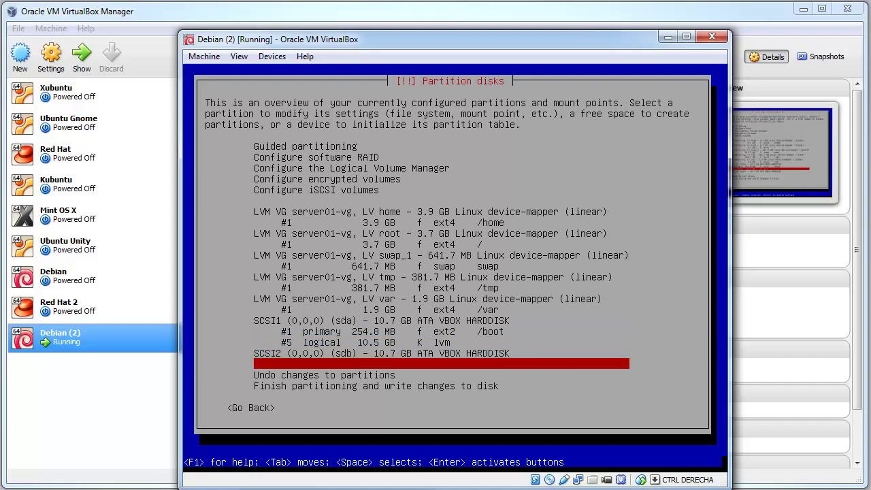
{"action": "key", "text": "Down"}
{"action": "key", "text": "Down"}
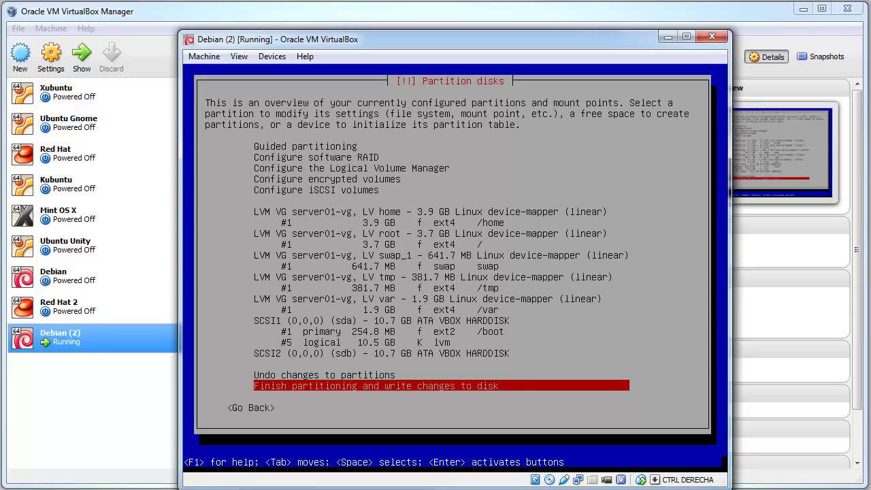
{"action": "key", "text": "Return"}
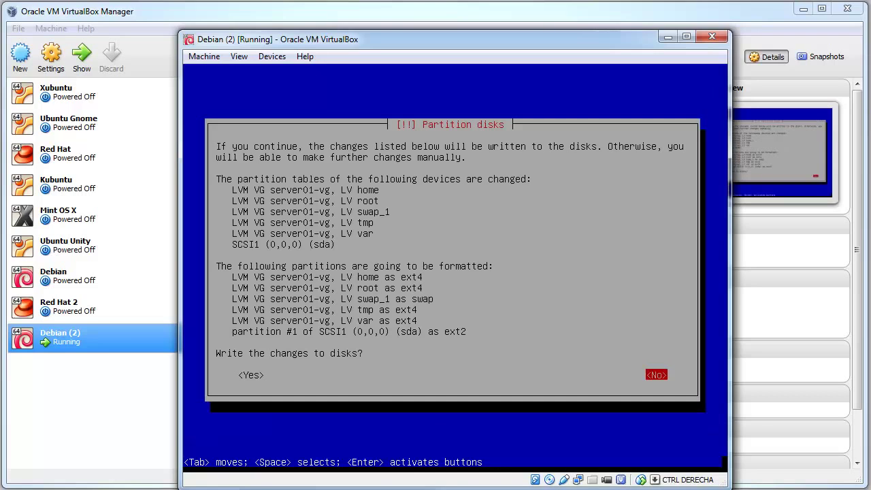
Answer Yes to 'Write the changes to disks?'
{"action": "key", "text": "Tab"}
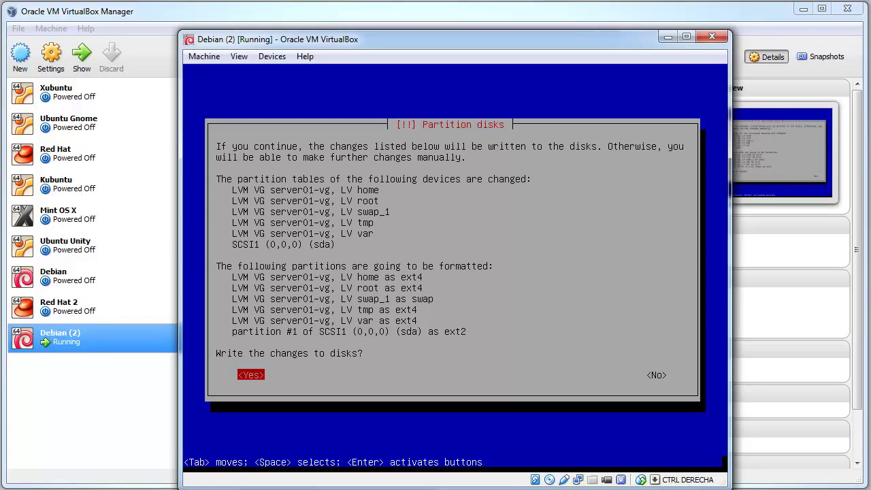
{"action": "key", "text": "Return"}
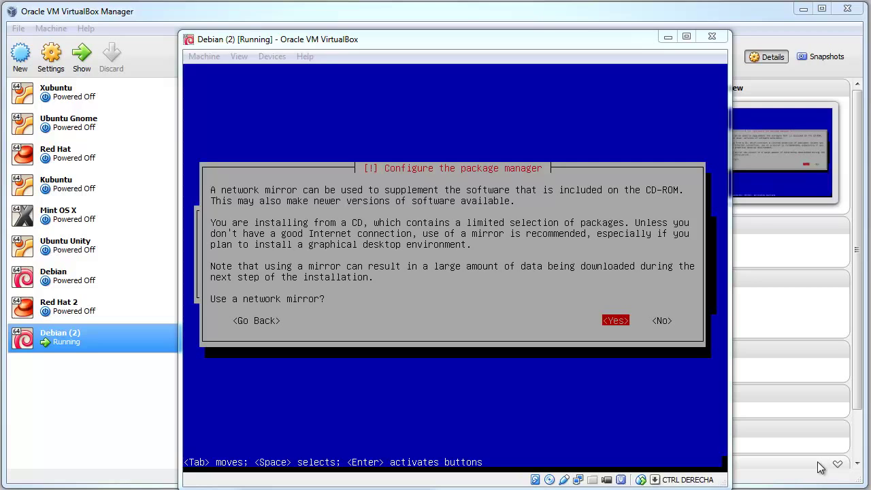
Use a network mirror at ftp.us.debian.org with no HTTP proxy
{"action": "left_click", "coordinate": [456, 395]}
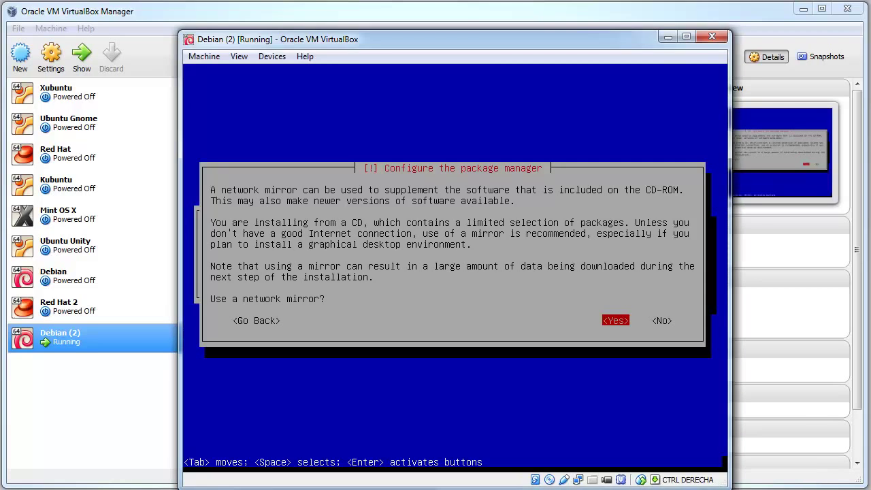
{"action": "key", "text": "Return"}
{"action": "key", "text": "Return"}
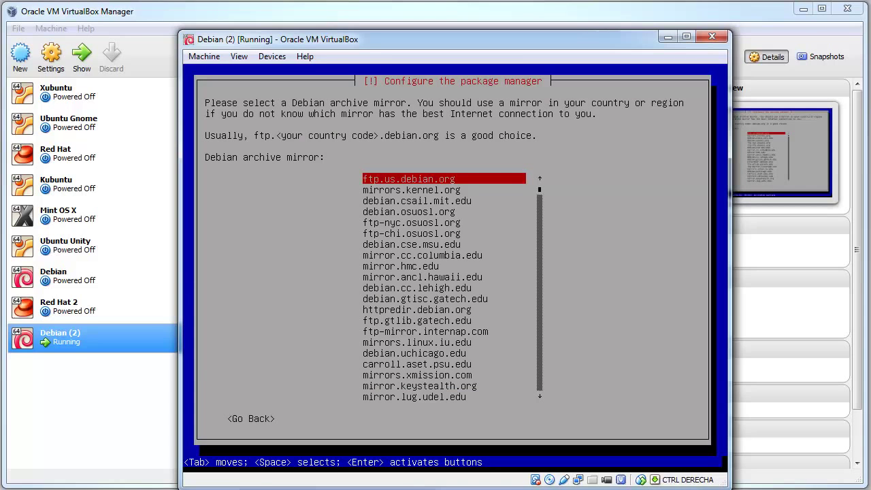
{"action": "key", "text": "Return"}
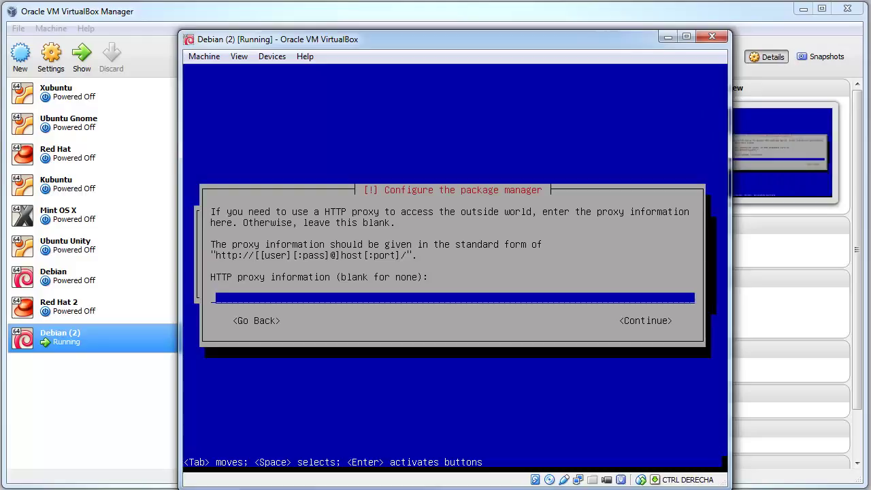
{"action": "key", "text": "Tab"}
{"action": "key", "text": "Return"}
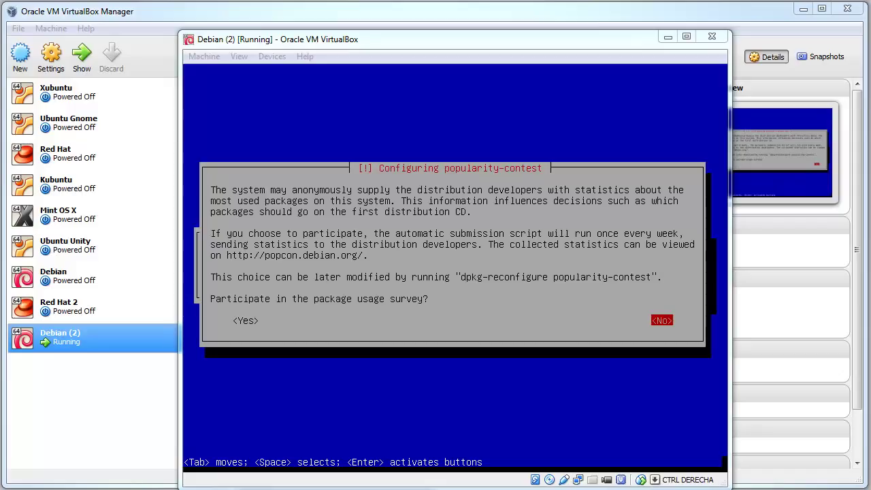
Decline the package usage survey and tick SSH server in the software selection
{"action": "key", "text": "alt+Tab"}
{"action": "key", "text": "Return"}
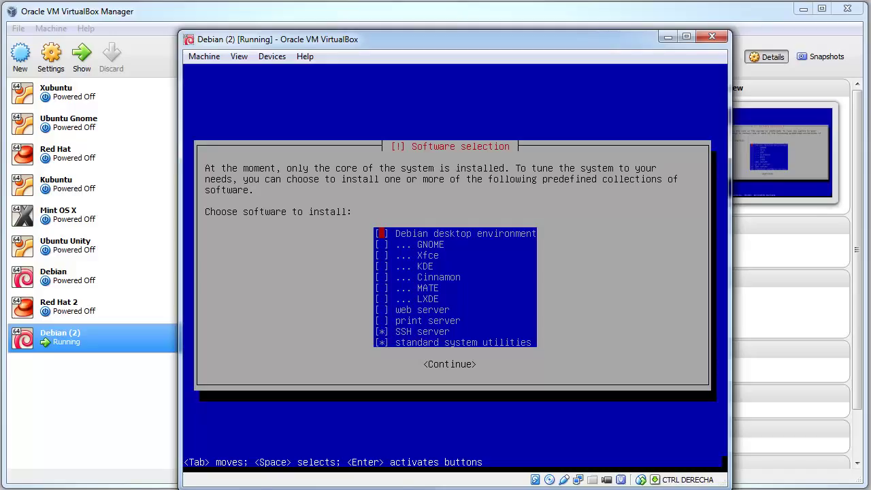
{"action": "key", "text": "Down"}
{"action": "key", "text": "Down"}
{"action": "key", "text": "Down"}
{"action": "key", "text": "Down"}
{"action": "key", "text": "Down"}
{"action": "key", "text": "Down"}
{"action": "key", "text": "Down"}
{"action": "key", "text": "Down"}
{"action": "key", "text": "Down"}
{"action": "key", "text": "Down"}
{"action": "key", "text": "Up"}
{"action": "key", "text": "Up"}
{"action": "key", "text": "Up"}
{"action": "key", "text": "Up"}
{"action": "key", "text": "Up"}
{"action": "key", "text": "Up"}
{"action": "key", "text": "Up"}
{"action": "key", "text": "Up"}
{"action": "key", "text": "Up"}
{"action": "key", "text": "Up"}
{"action": "key", "text": "Down"}
{"action": "key", "text": "Down"}
{"action": "key", "text": "Down"}
{"action": "key", "text": "Down"}
{"action": "key", "text": "Down"}
{"action": "key", "text": "Down"}
{"action": "key", "text": "Down"}
{"action": "key", "text": "Down"}
{"action": "key", "text": "Down"}
{"action": "key", "text": "Down"}
{"action": "key", "text": "Up"}
{"action": "key", "text": "Down"}
{"action": "key", "text": "Up"}
{"action": "key", "text": "Down"}
{"action": "key", "text": "Up"}
{"action": "key", "text": "Down"}
{"action": "key", "text": "Up"}
{"action": "key", "text": "space"}
Tick Debian desktop environment and Xfce, then continue to install the selected software
{"action": "key", "text": "Down"}
{"action": "key", "text": "Up"}
{"action": "key", "text": "Up"}
{"action": "key", "text": "Up"}
{"action": "key", "text": "Up"}
{"action": "key", "text": "Up"}
{"action": "key", "text": "Up"}
{"action": "key", "text": "Up"}
{"action": "key", "text": "Up"}
{"action": "key", "text": "Up"}
{"action": "key", "text": "Up"}
{"action": "key", "text": "Down"}
{"action": "key", "text": "Up"}
{"action": "key", "text": "Down"}
{"action": "key", "text": "Down"}
{"action": "key", "text": "Up"}
{"action": "key", "text": "Up"}
{"action": "key", "text": "space"}
{"action": "key", "text": "Down"}
{"action": "key", "text": "Down"}
{"action": "key", "text": "Down"}
{"action": "key", "text": "Down"}
{"action": "key", "text": "Down"}
{"action": "key", "text": "Down"}
{"action": "key", "text": "Down"}
{"action": "key", "text": "Down"}
{"action": "key", "text": "Down"}
{"action": "key", "text": "Down"}
{"action": "key", "text": "Up"}
{"action": "key", "text": "Up"}
{"action": "key", "text": "Up"}
{"action": "key", "text": "Up"}
{"action": "key", "text": "Up"}
{"action": "key", "text": "Up"}
{"action": "key", "text": "Up"}
{"action": "key", "text": "Up"}
{"action": "key", "text": "Up"}
{"action": "key", "text": "Down"}
{"action": "key", "text": "Down"}
{"action": "key", "text": "Down"}
{"action": "key", "text": "Down"}
{"action": "key", "text": "Down"}
{"action": "key", "text": "Tab"}
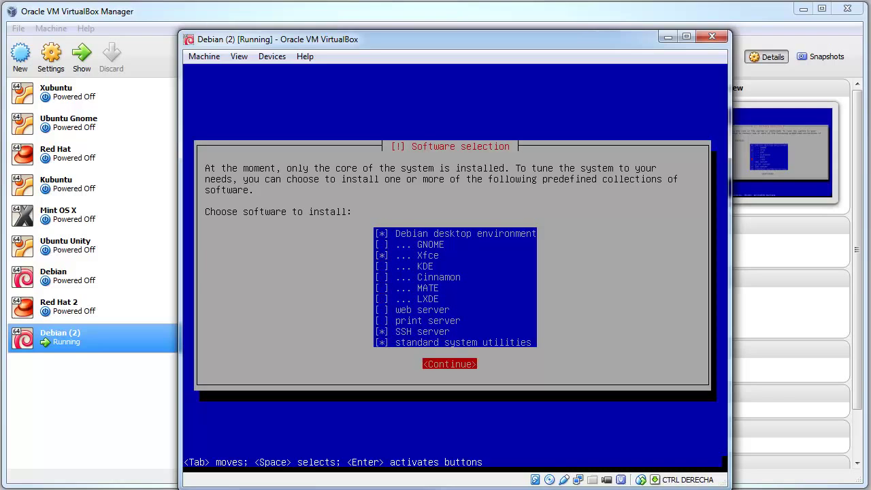
{"action": "key", "text": "Return"}
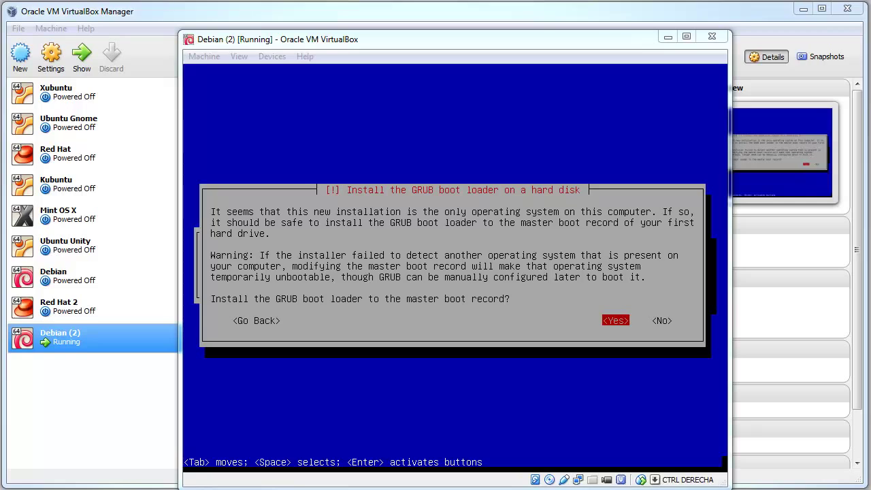
Install GRUB to the master boot record on /dev/sda and complete the installation to reboot
{"action": "left_click", "coordinate": [300, 143]}
{"action": "key", "text": "Return"}
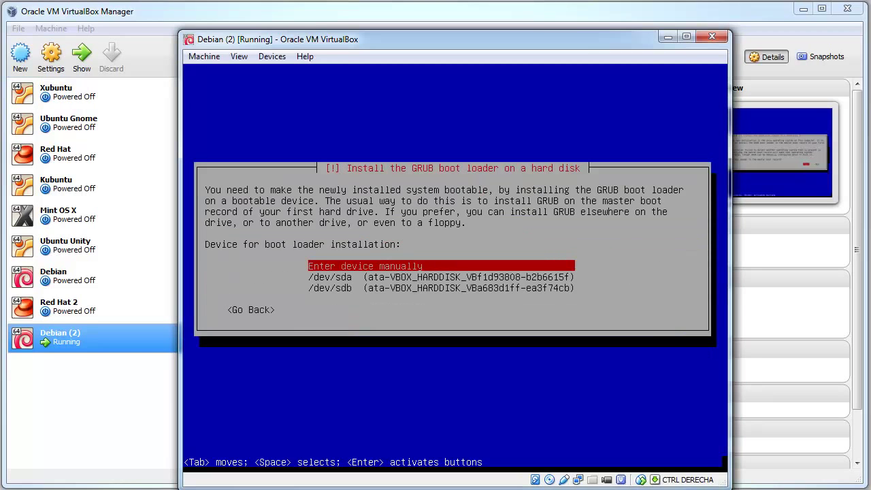
{"action": "key", "text": "Down"}
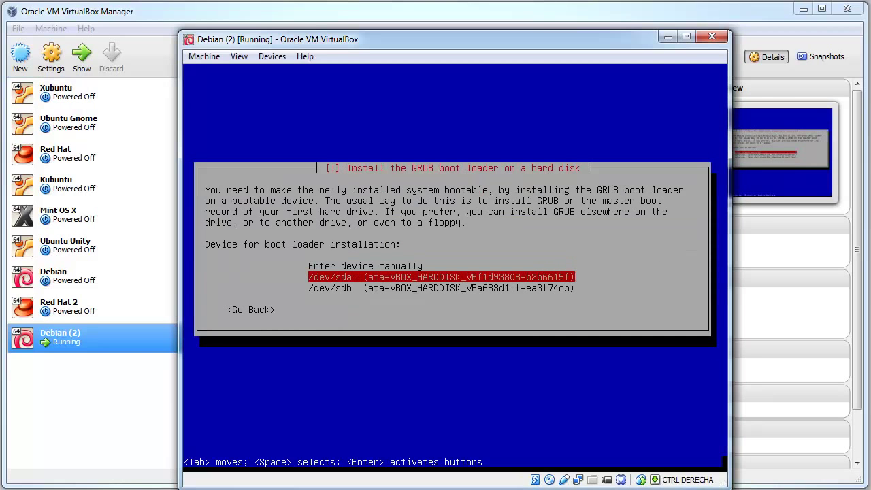
{"action": "key", "text": "Return"}
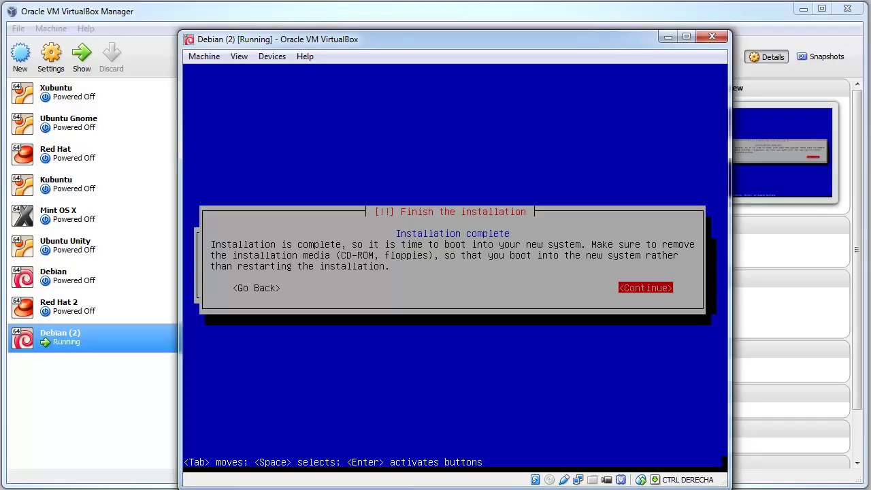
{"action": "key", "text": "Return"}
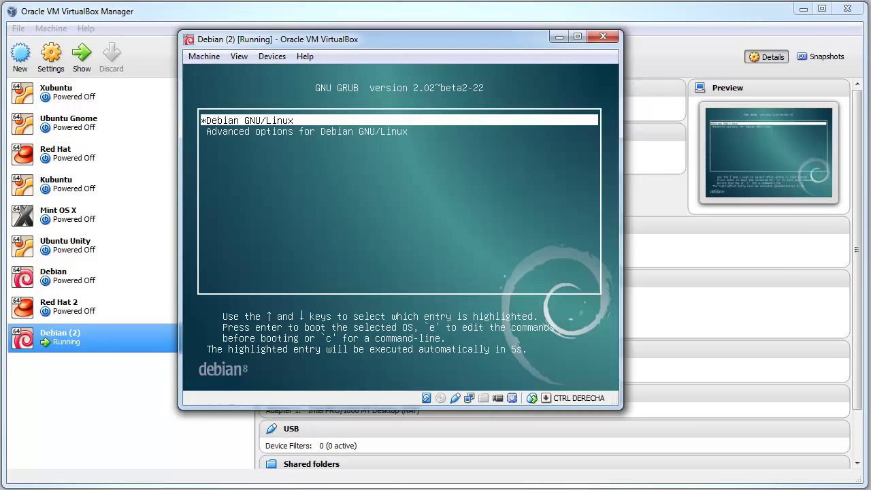
Stop the GRUB countdown and enter the Advanced options submenu
{"action": "key", "text": "Down"}
{"action": "key", "text": "Up"}
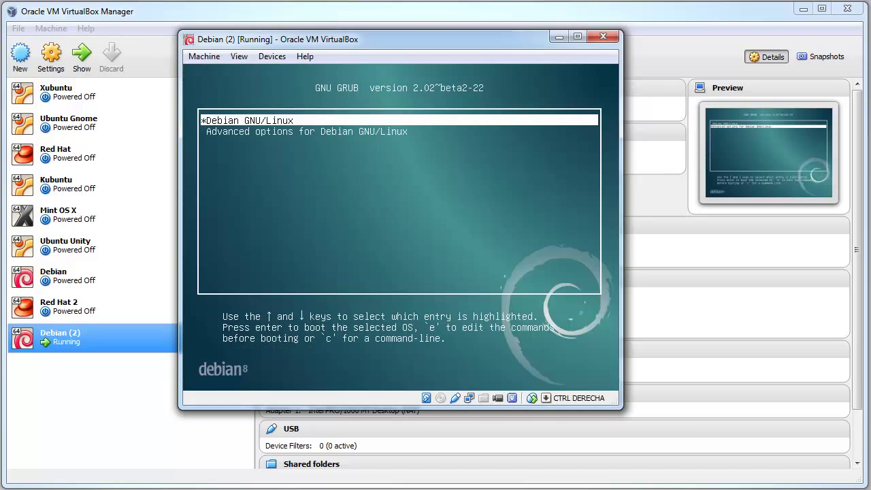
{"action": "key", "text": "Down"}
{"action": "key", "text": "Up"}
{"action": "key", "text": "Down"}
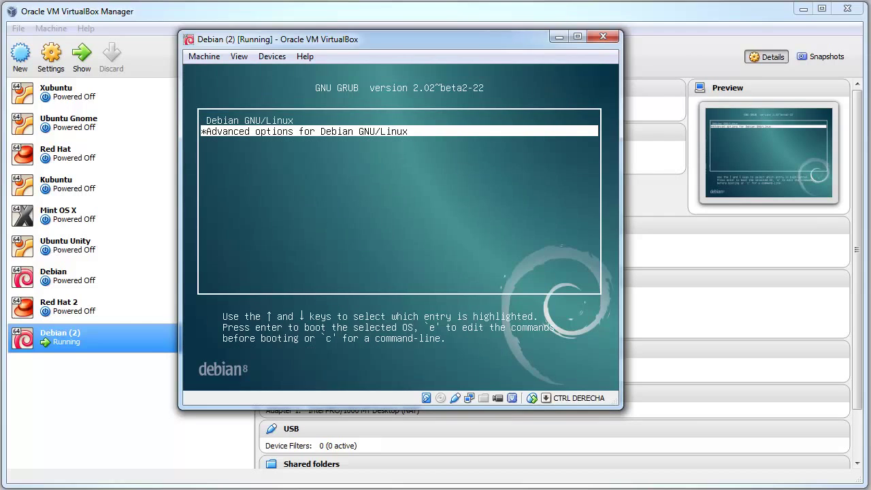
{"action": "key", "text": "Return"}
Boot the normal Debian kernel entry rather than recovery mode
{"action": "key", "text": "Down"}
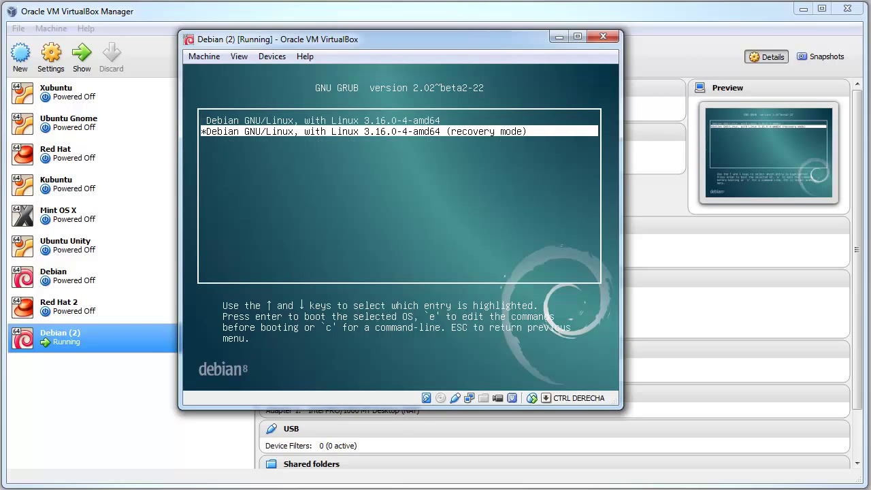
{"action": "key", "text": "Up"}
{"action": "key", "text": "Down"}
{"action": "key", "text": "Up"}
{"action": "key", "text": "Down"}
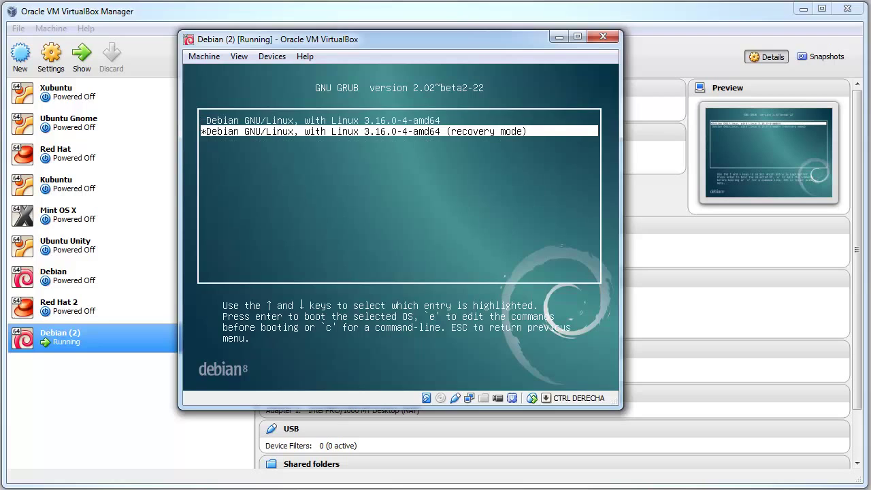
{"action": "key", "text": "Up"}
{"action": "key", "text": "Down"}
{"action": "key", "text": "Up"}
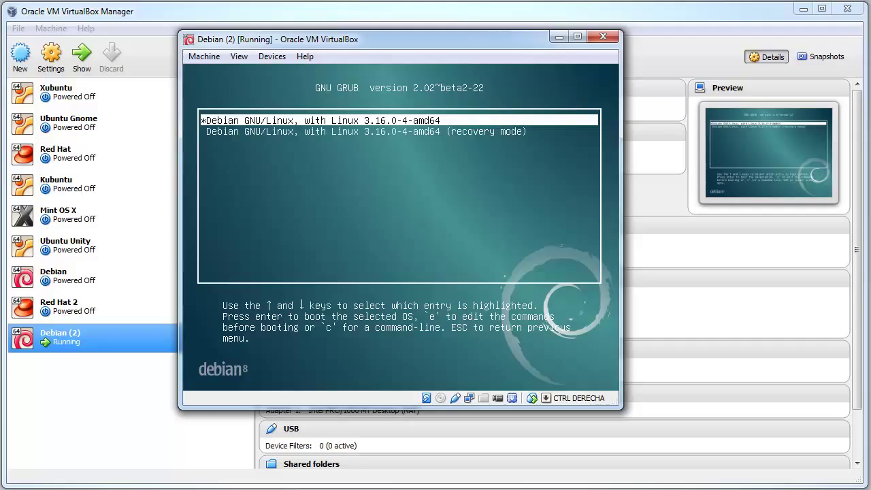
{"action": "key", "text": "Return"}
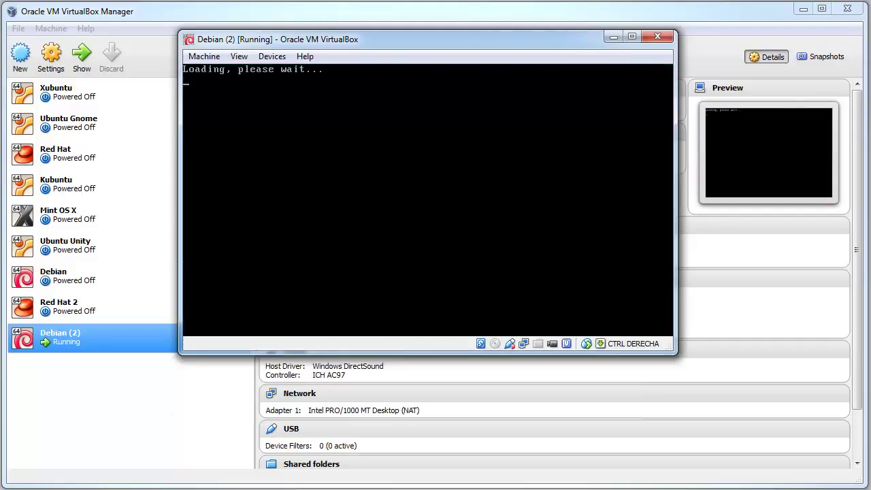
Move the VM window to the top-left and enlarge and widen it
{"action": "left_click_drag", "start_coordinate": [294, 42], "coordinate": [196, 16]}
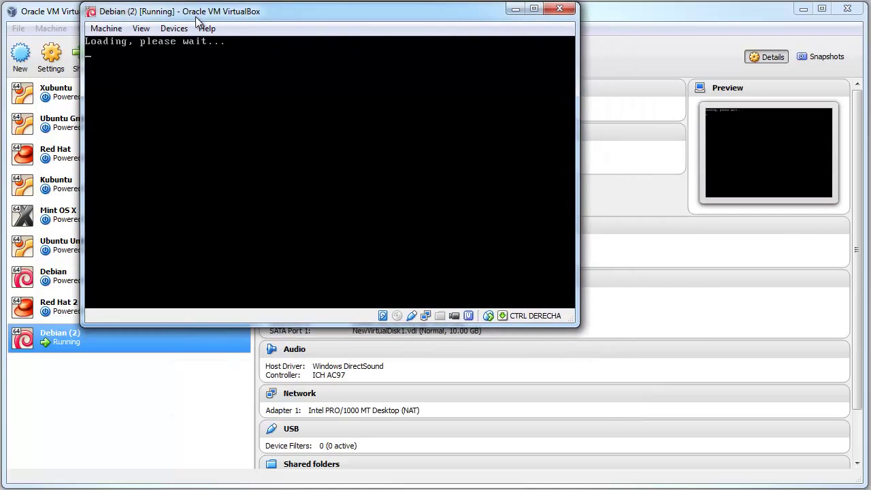
{"action": "left_click_drag", "start_coordinate": [577, 325], "coordinate": [863, 483]}
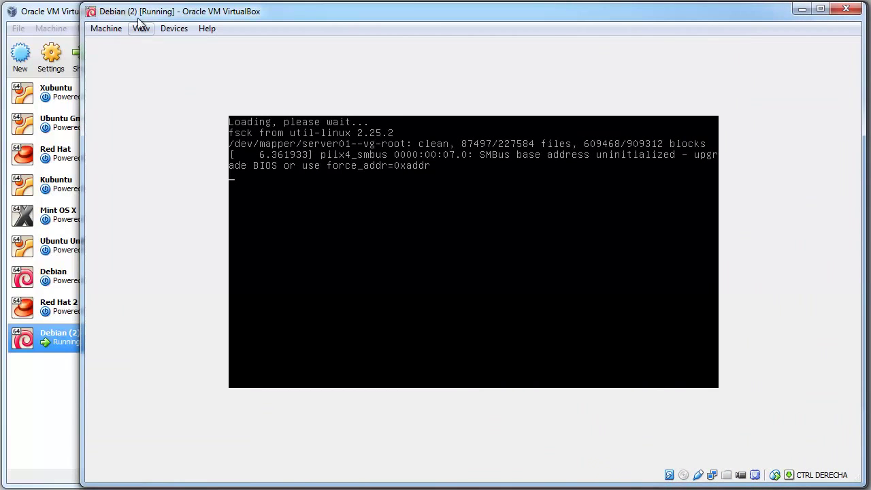
{"action": "left_click_drag", "start_coordinate": [130, 14], "coordinate": [55, 15]}
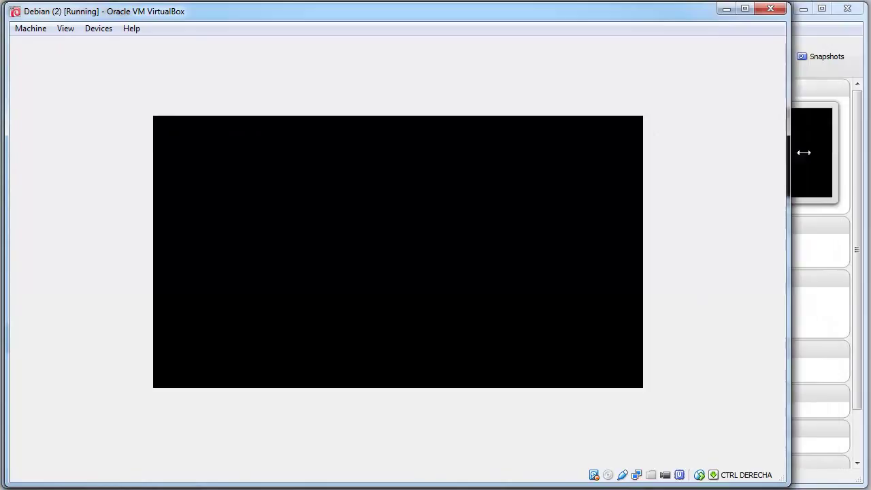
{"action": "left_click_drag", "start_coordinate": [804, 152], "coordinate": [858, 146]}
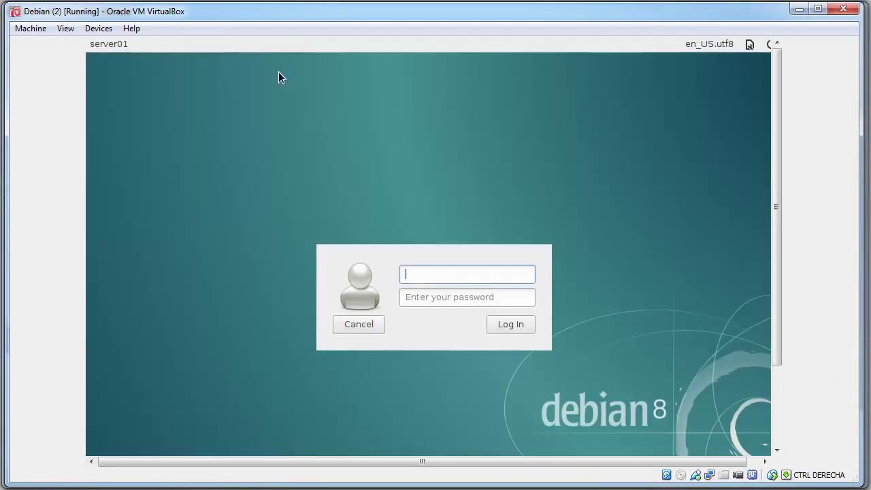
Switch the VM to Scaled Mode, then enlarge and reposition its window
{"action": "left_click", "coordinate": [92, 28]}
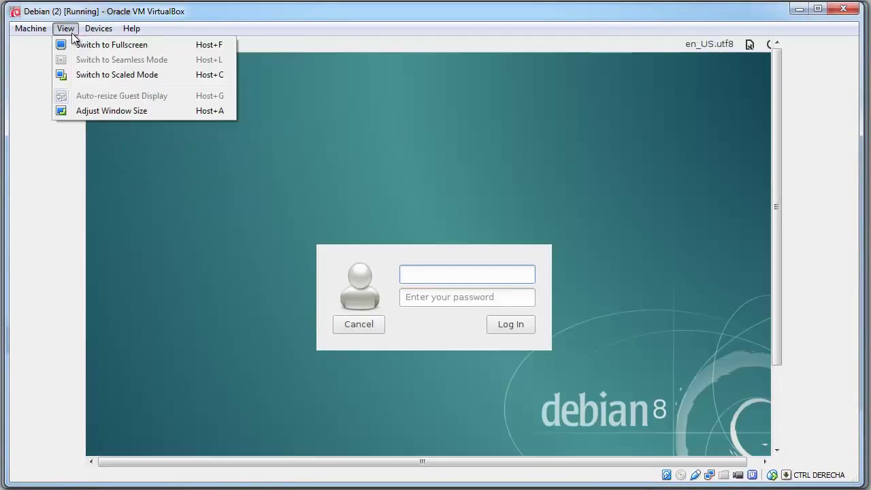
{"action": "left_click", "coordinate": [64, 76]}
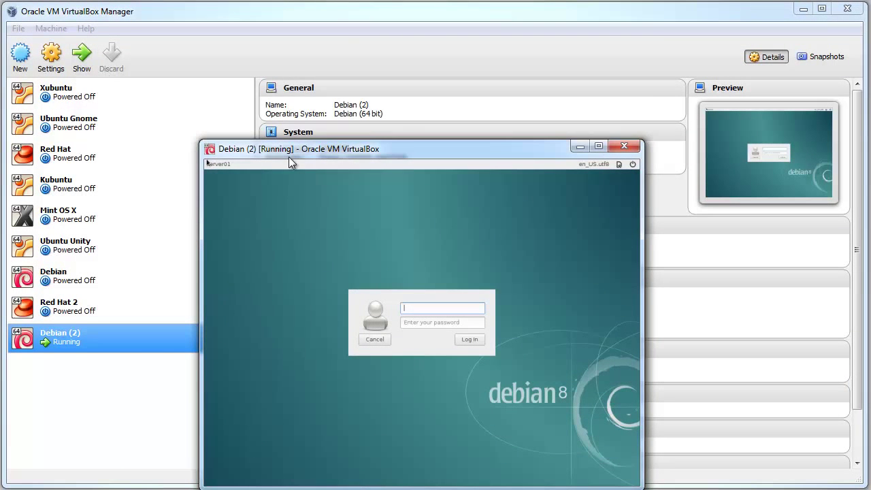
{"action": "left_click_drag", "start_coordinate": [288, 157], "coordinate": [167, 18]}
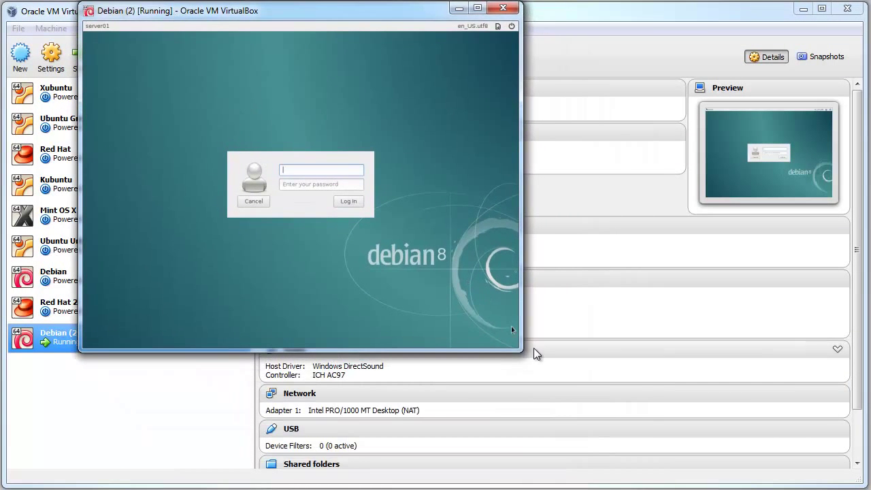
{"action": "left_click_drag", "start_coordinate": [521, 349], "coordinate": [713, 433]}
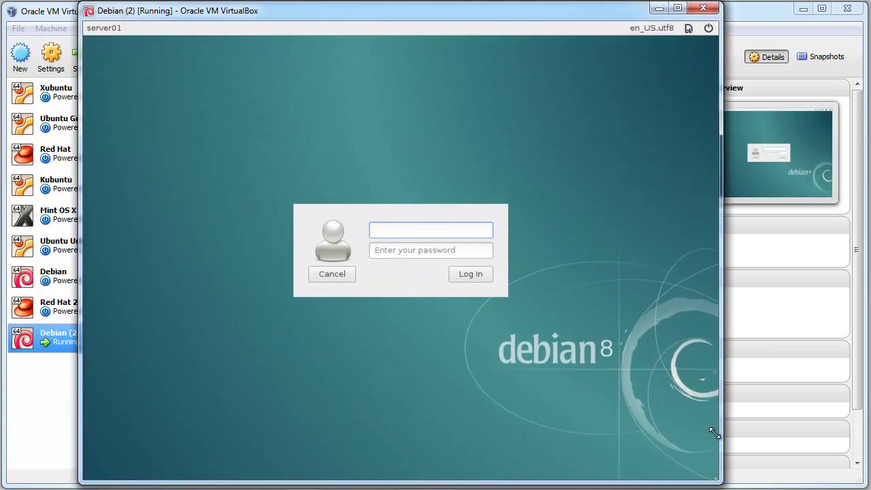
{"action": "left_click_drag", "start_coordinate": [460, 21], "coordinate": [539, 28]}
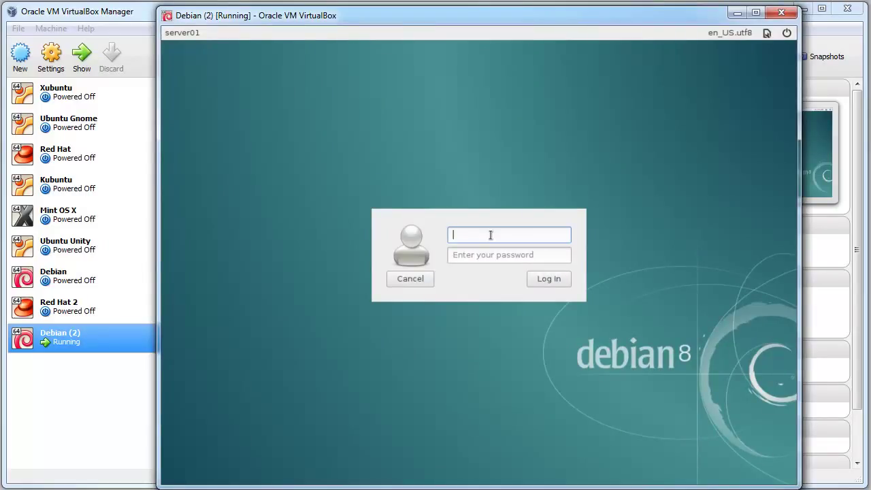
Log in with the user's username and password and accept the default panel config
{"action": "type", "text": "robert"}
{"action": "key", "text": "Tab"}
{"action": "type", "text": "••••"}
{"action": "key", "text": "Return"}
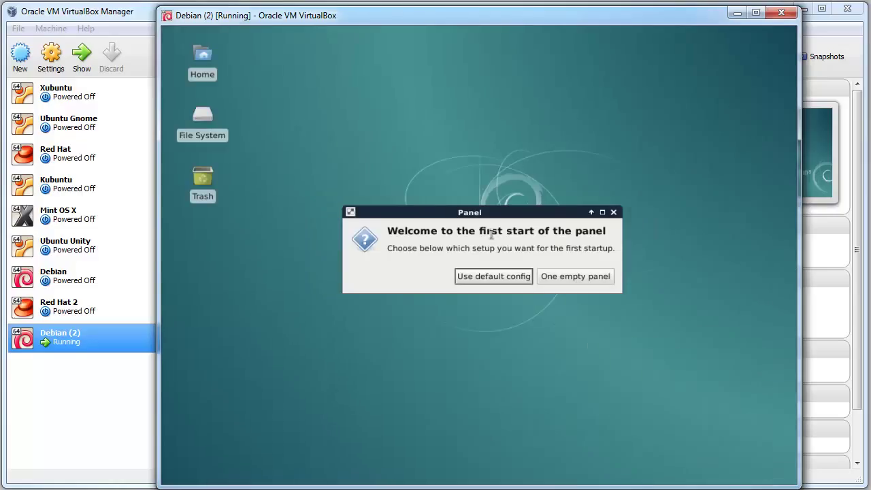
{"action": "left_click", "coordinate": [490, 275]}
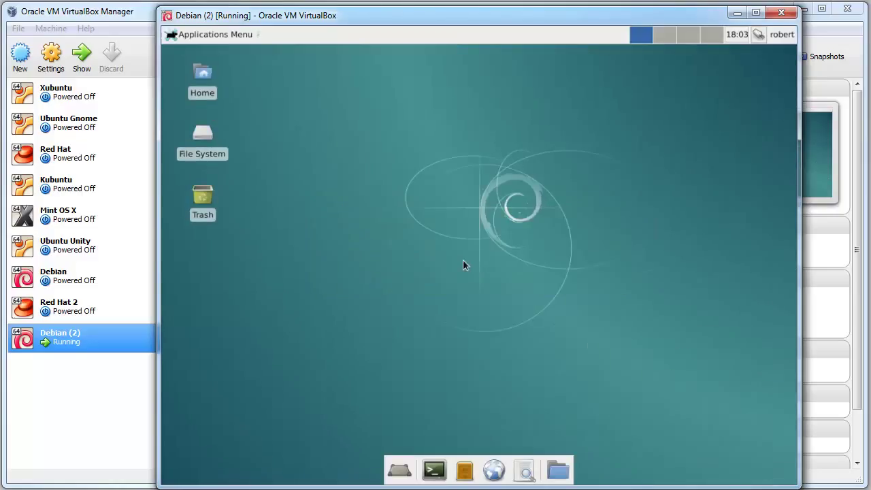
Open a Terminal Emulator from the dock and maximize it
{"action": "left_click", "coordinate": [188, 35]}
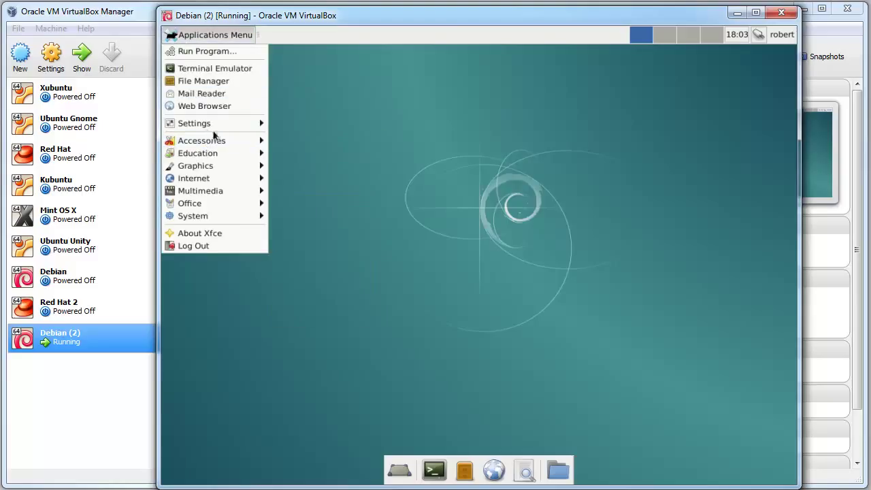
{"action": "mouse_move", "coordinate": [256, 130]}
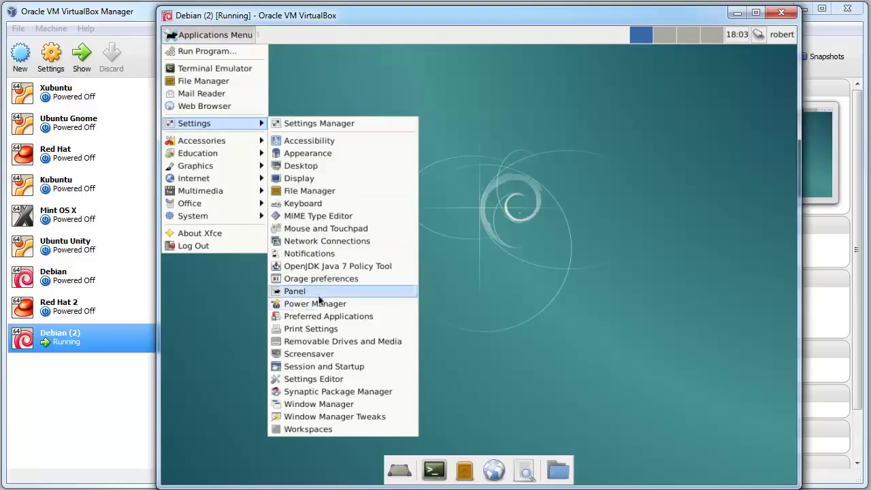
{"action": "left_click", "coordinate": [371, 86]}
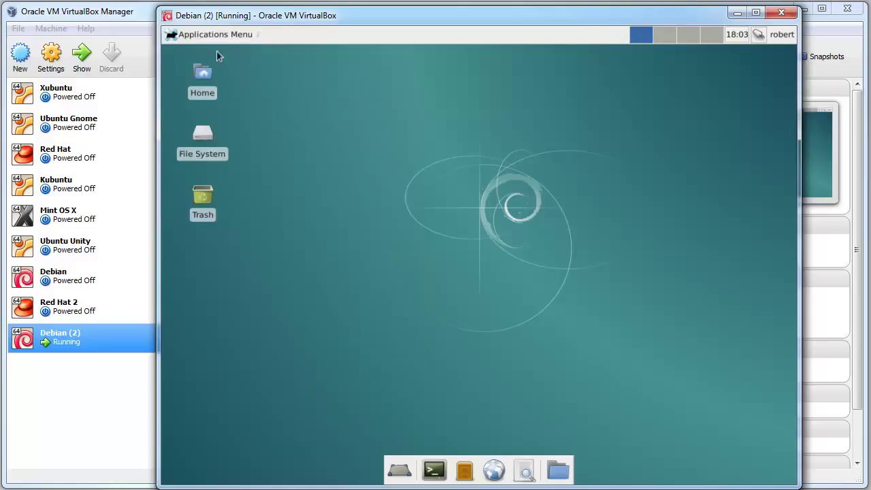
{"action": "left_click", "coordinate": [435, 479]}
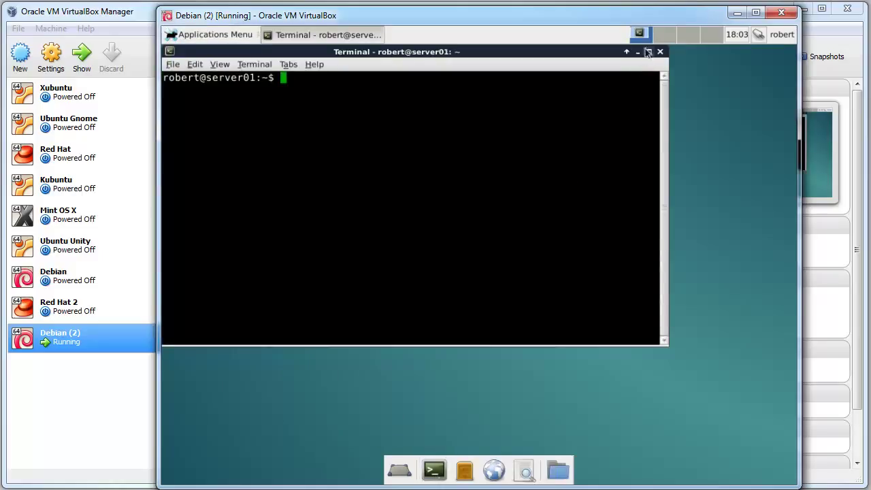
{"action": "left_click", "coordinate": [648, 52]}
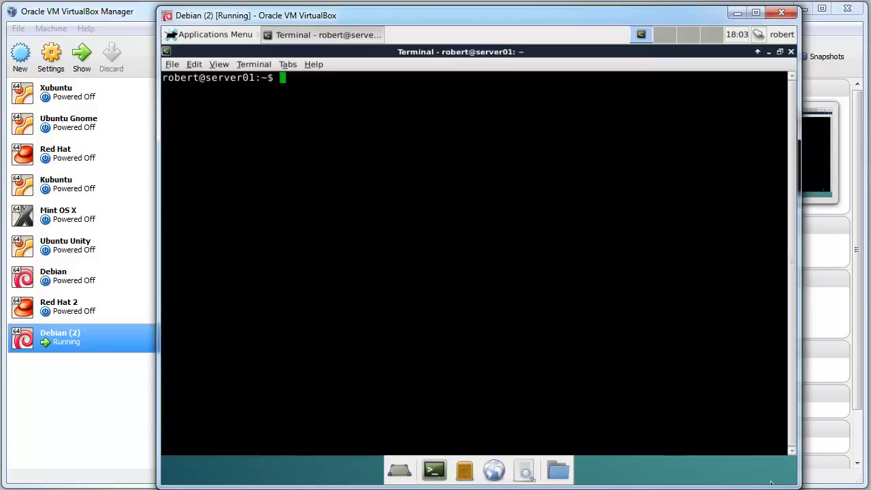